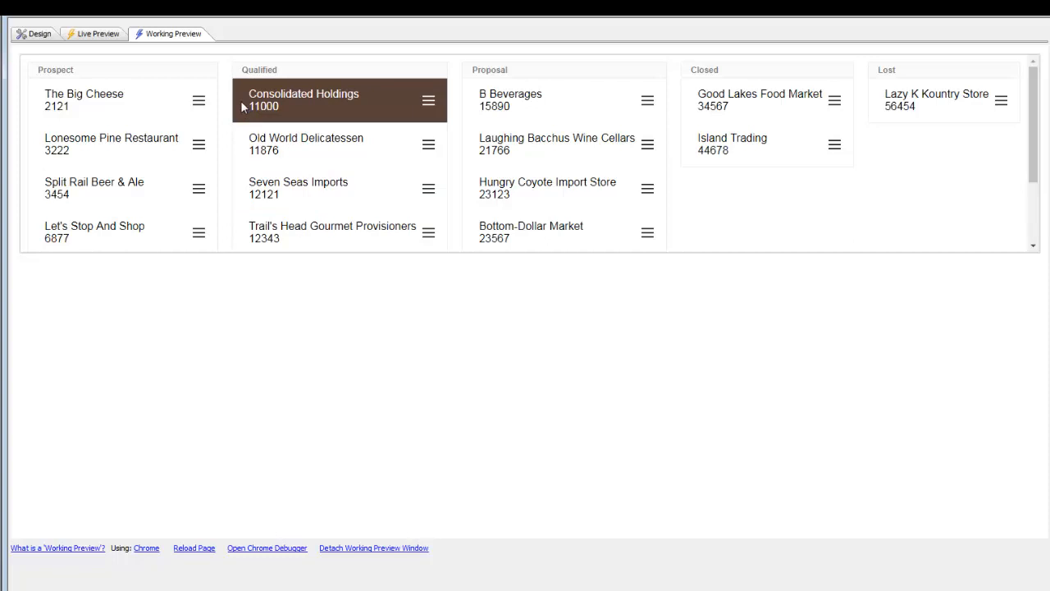
# Step: Open the Kanban settings in the list1 control's list properties
pyautogui.click(36, 37)
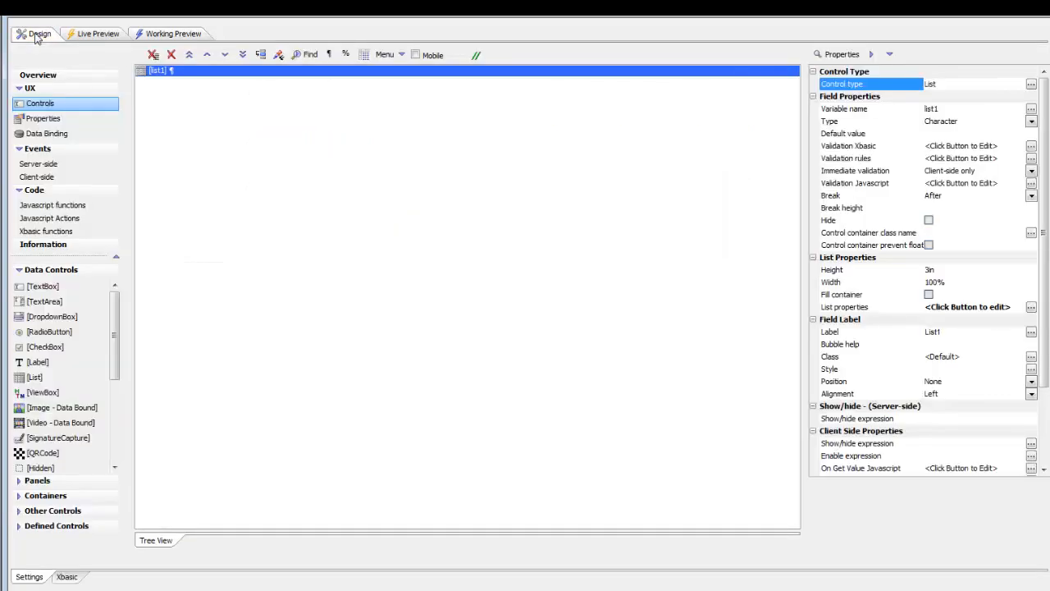
pyautogui.doubleClick(162, 74)
pyautogui.click(395, 85)
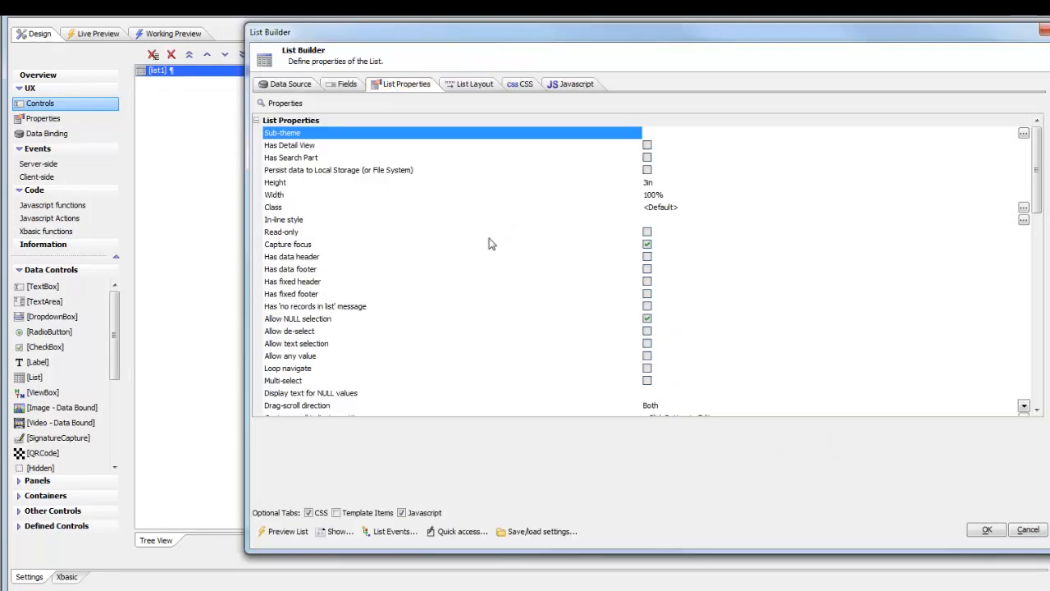
pyautogui.click(497, 271)
pyautogui.scroll(-7, 505, 294)
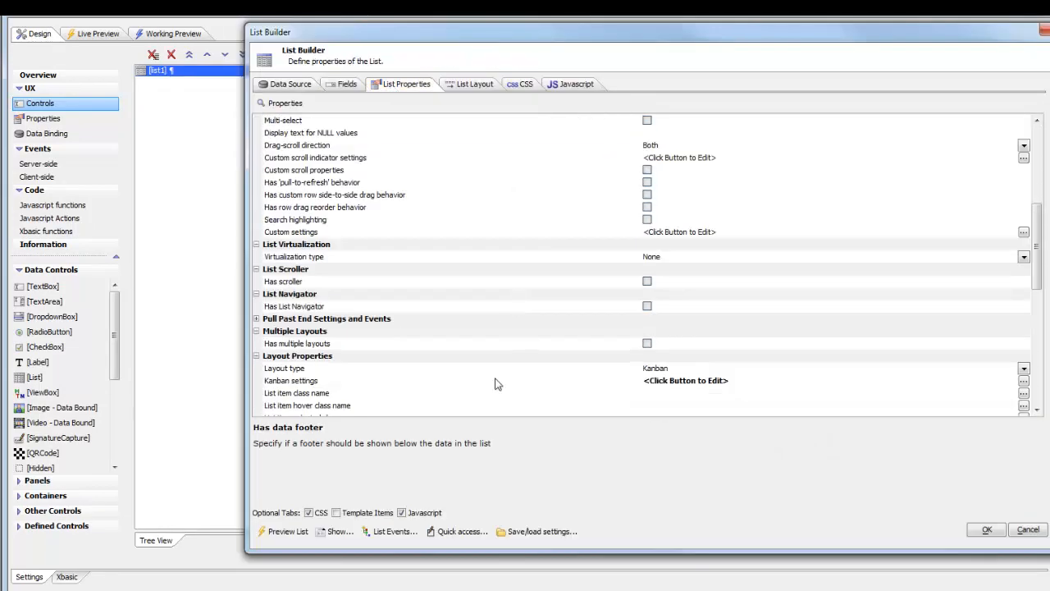
pyautogui.doubleClick(334, 383)
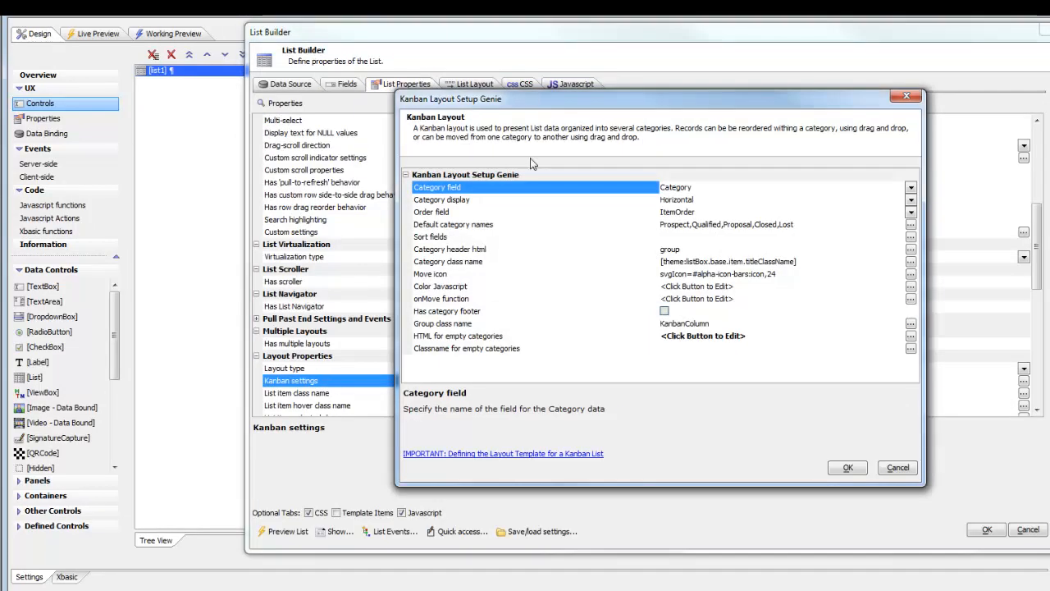
pyautogui.moveTo(573, 105); pyautogui.dragTo(411, 69)
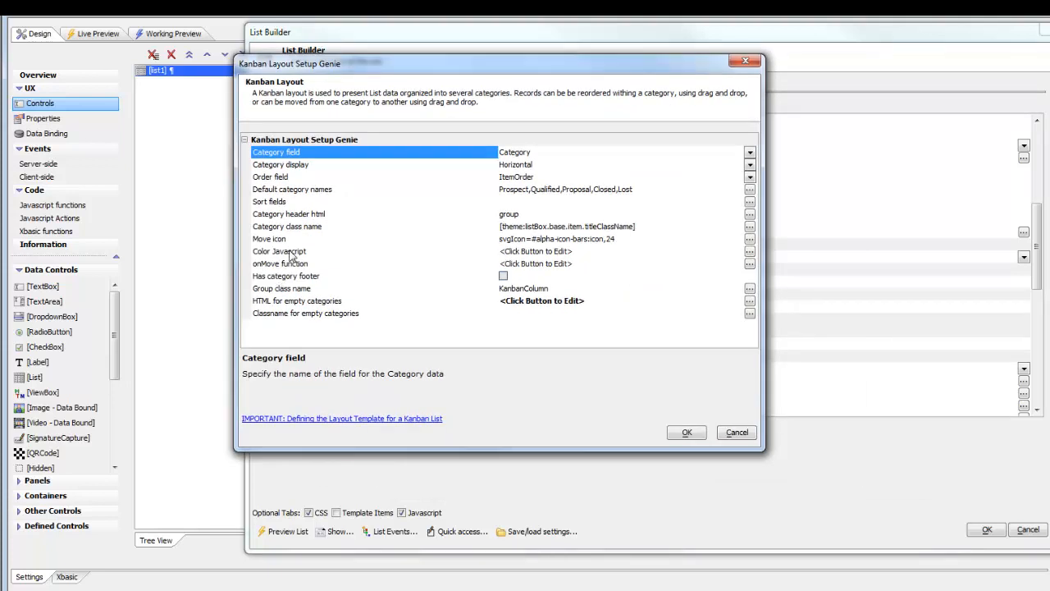
# Step: Add Color Javascript that returns Pink for Category 'Qualified', Orange for 'Prospect', Blue for 'Proposal', Green for 'Closed' and Red for 'Lost'
pyautogui.doubleClick(291, 253)
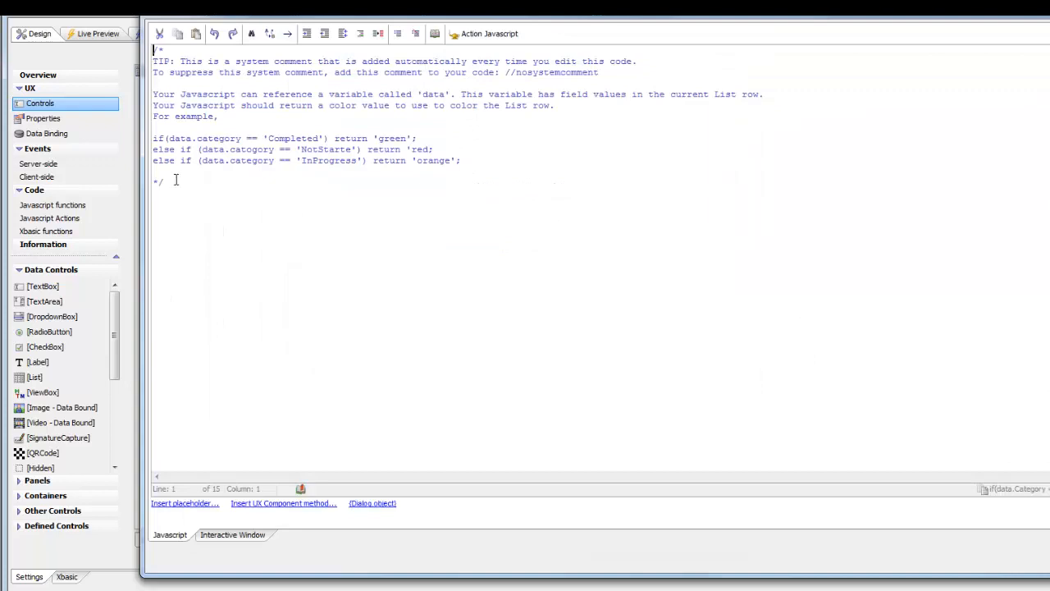
pyautogui.press('Return')
pyautogui.press('Return')
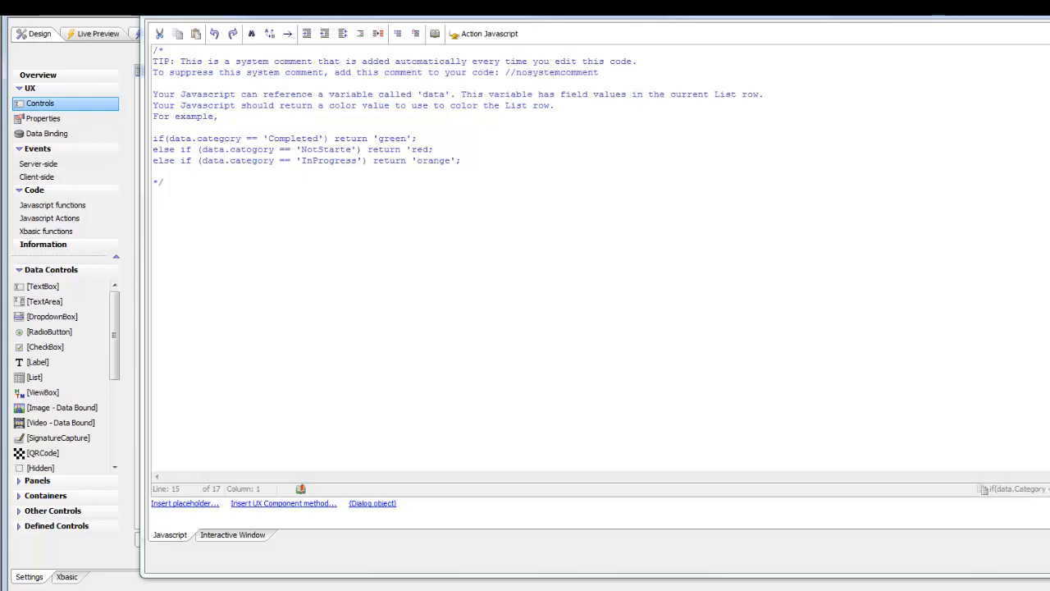
pyautogui.click(239, 210)
pyautogui.write("if(data.Category == 'Qualified') return 'Pink'; if(data.Category == 'Prospect') return 'Orange'; if(data.Category == 'Proposal') return 'Blue'; if(data.Category == 'Closed') return 'Green'; if(data.Category == 'Lost') return 'Red';")
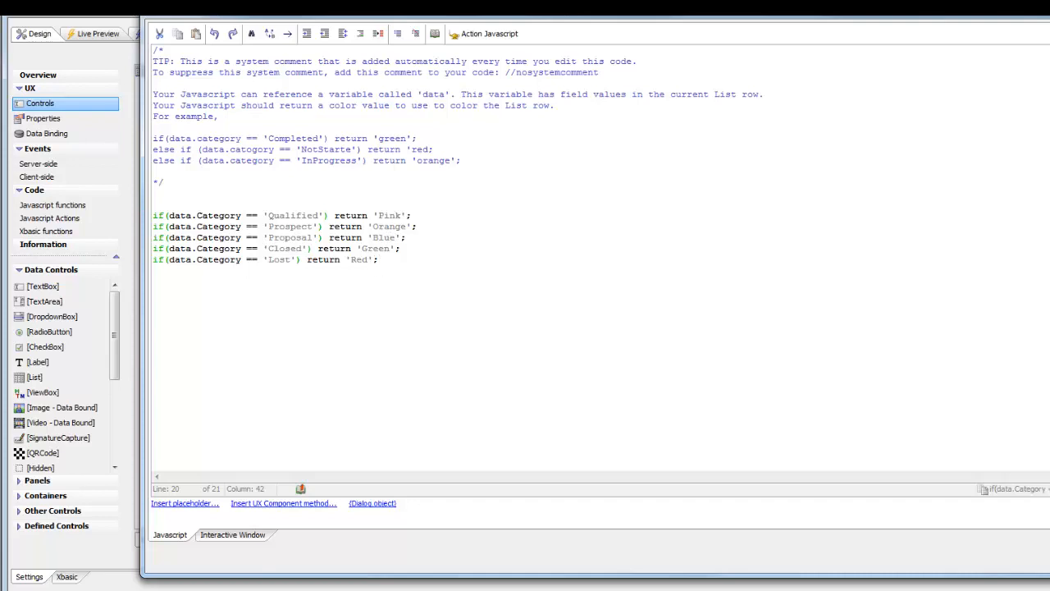
pyautogui.click(1049, 557)
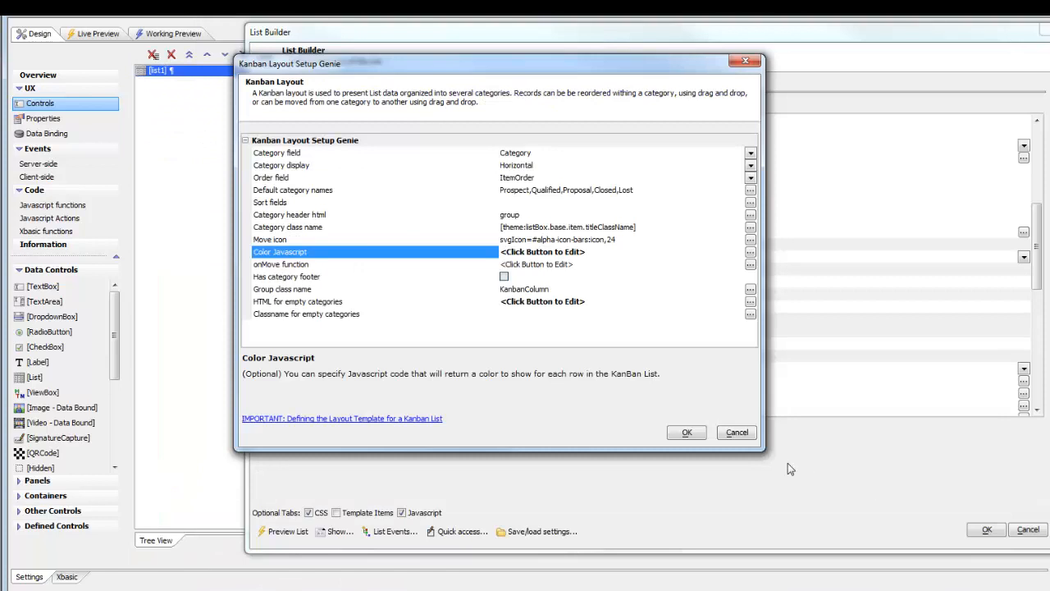
# Step: Accept the Kanban and list builder settings and run the component in the working preview
pyautogui.click(682, 436)
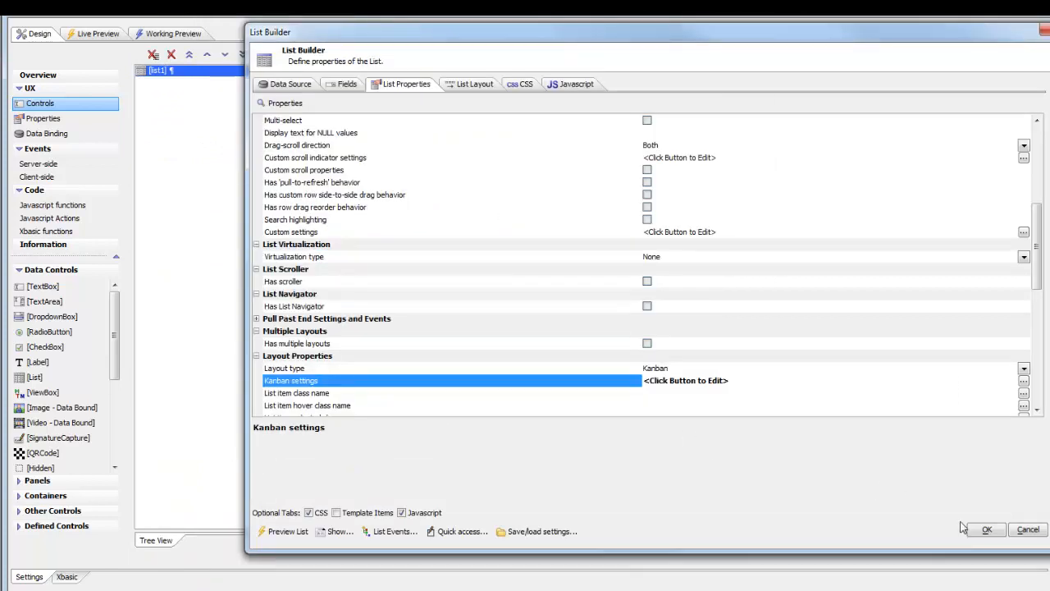
pyautogui.click(982, 530)
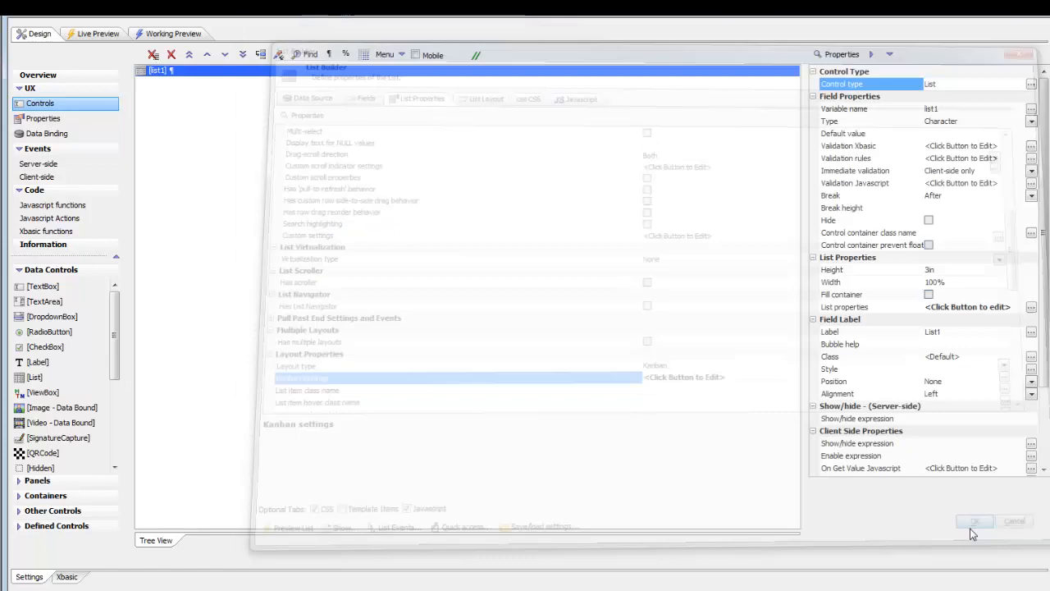
pyautogui.click(162, 35)
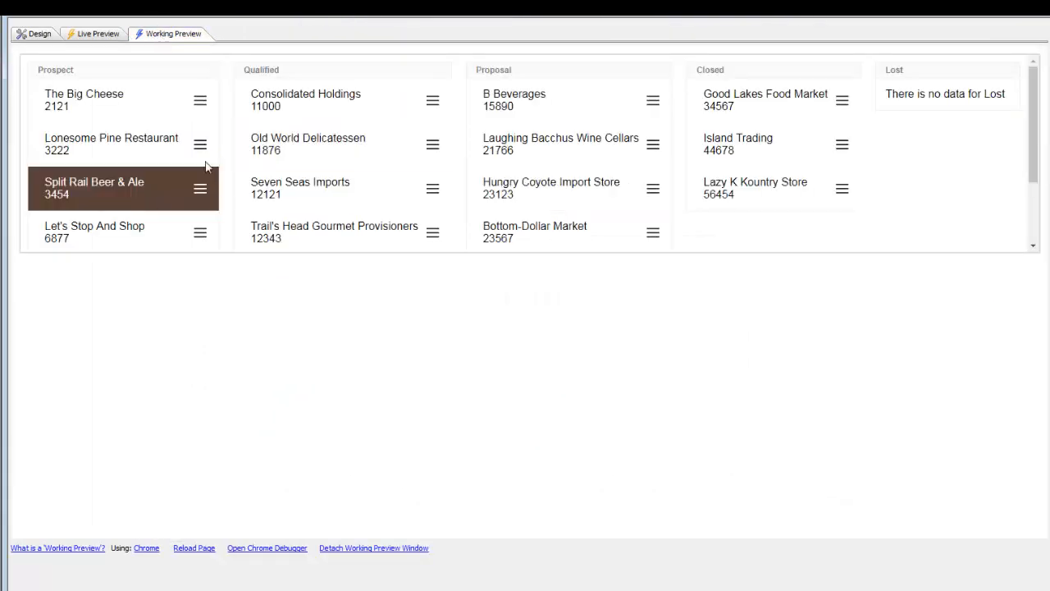
# Step: Delete the whole existing HTML template from list1's list layout
pyautogui.click(33, 35)
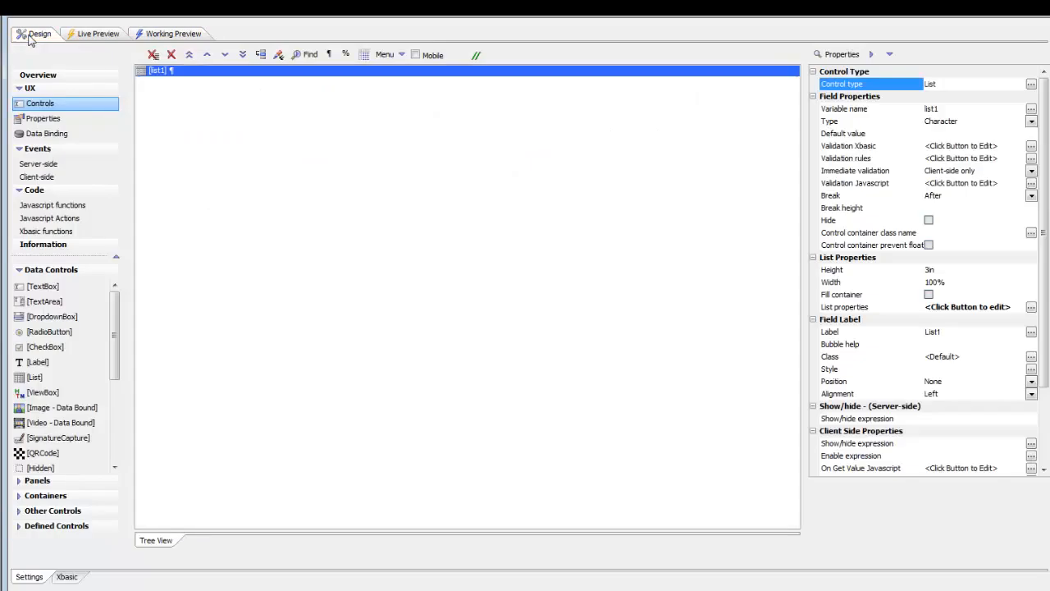
pyautogui.doubleClick(163, 74)
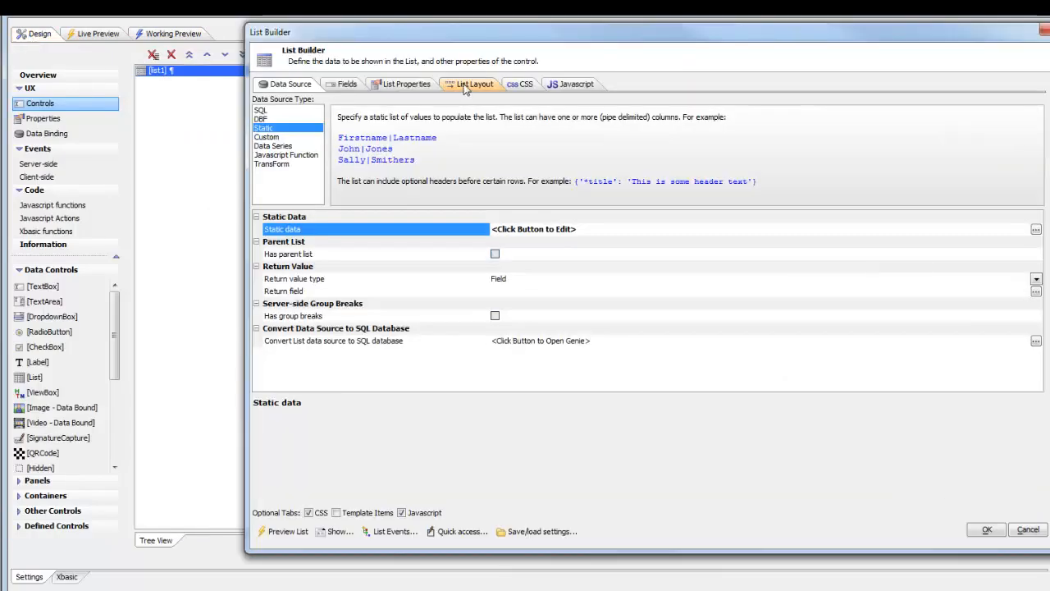
pyautogui.click(471, 86)
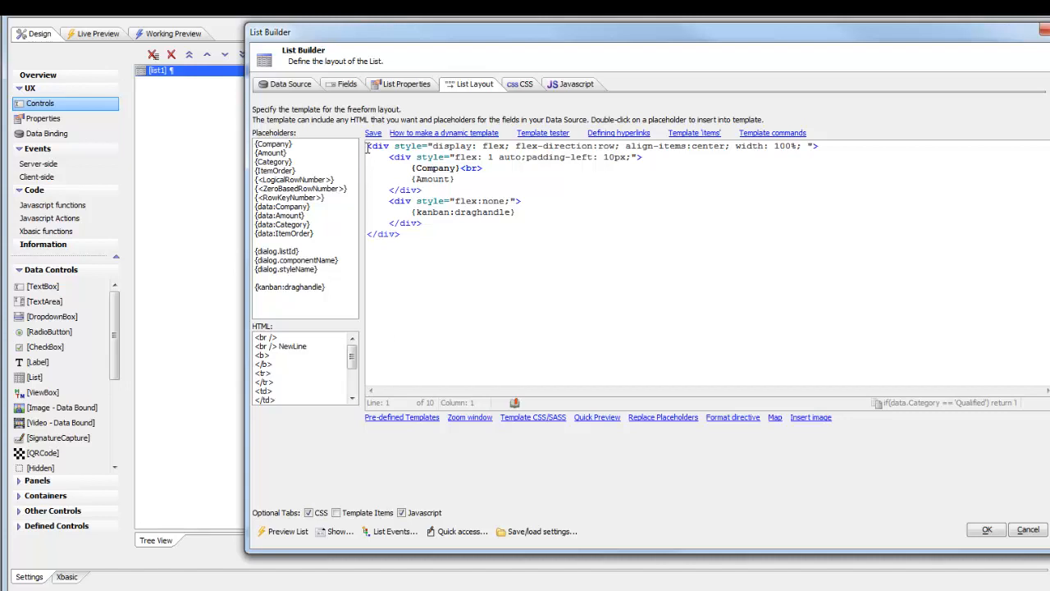
pyautogui.moveTo(367, 148); pyautogui.dragTo(430, 274)
pyautogui.press('Delete')
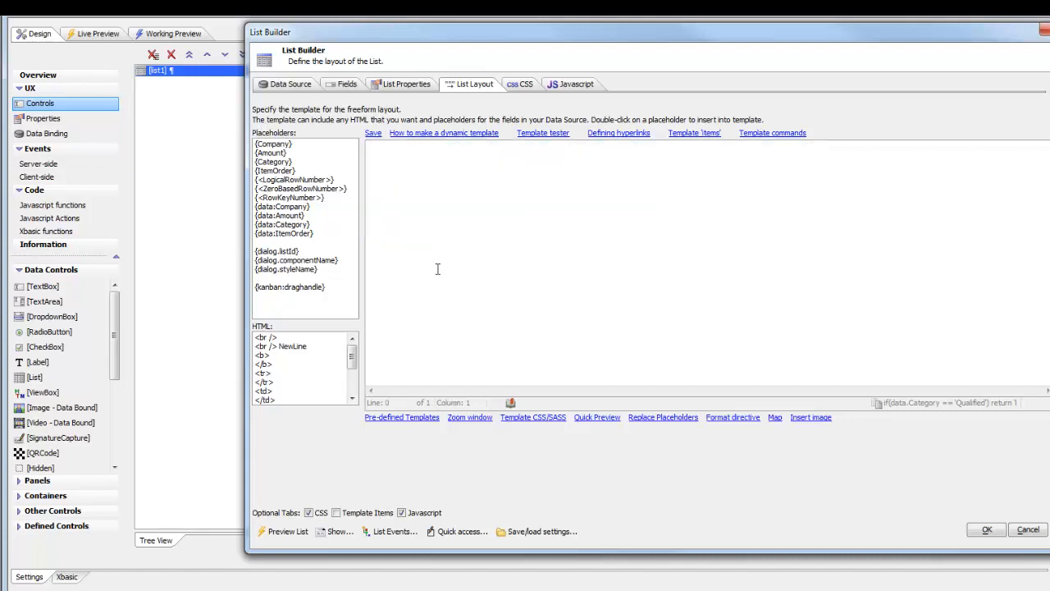
# Step: Insert the pre-defined Kanban template with a color swatch on the left edge and highlight its kanbancolor background expression
pyautogui.click(410, 418)
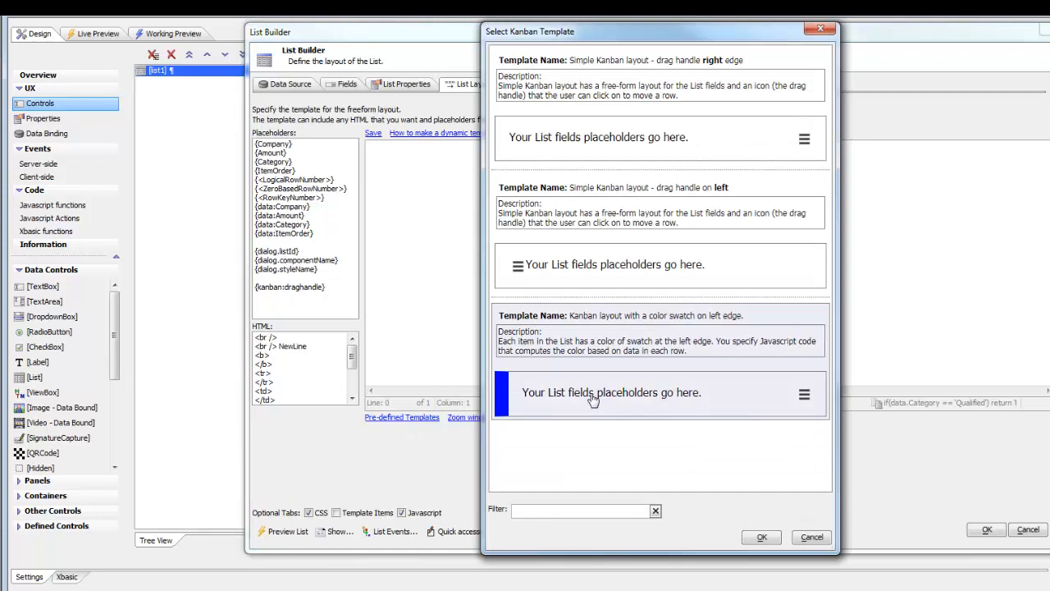
pyautogui.click(592, 399)
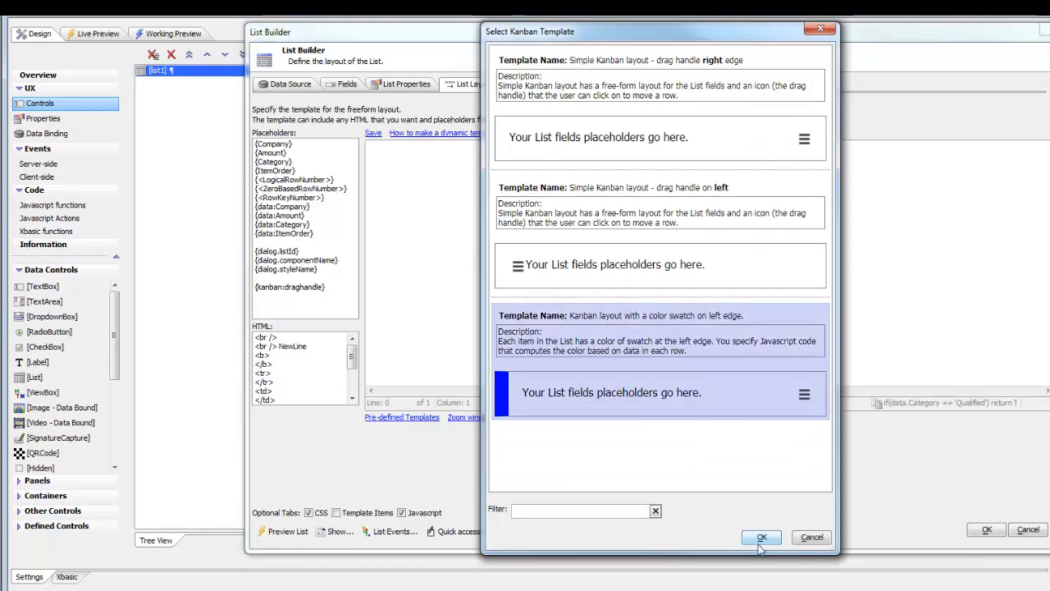
pyautogui.click(753, 536)
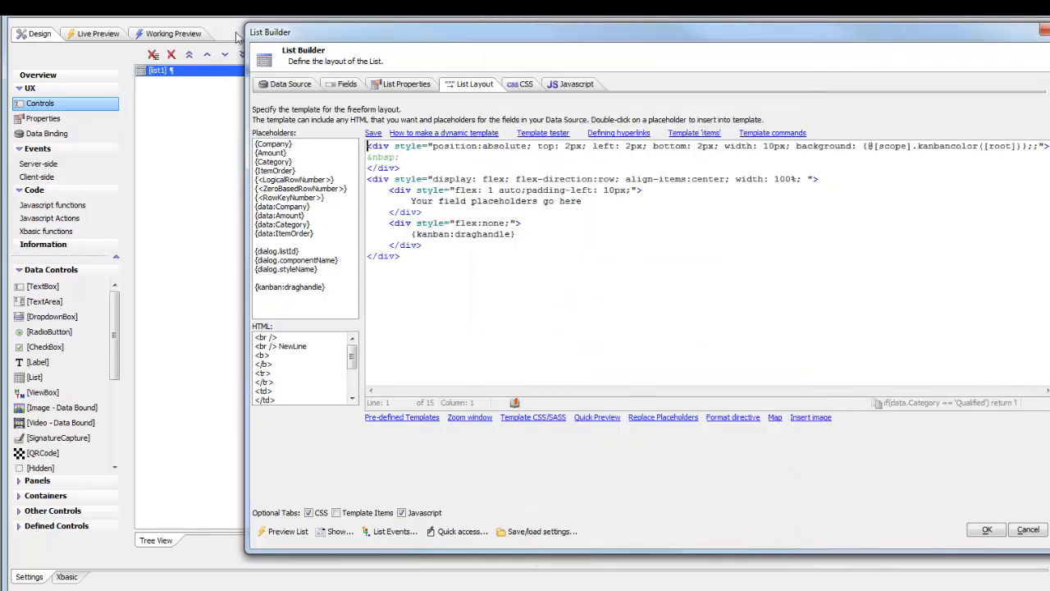
pyautogui.moveTo(370, 38); pyautogui.dragTo(232, 31)
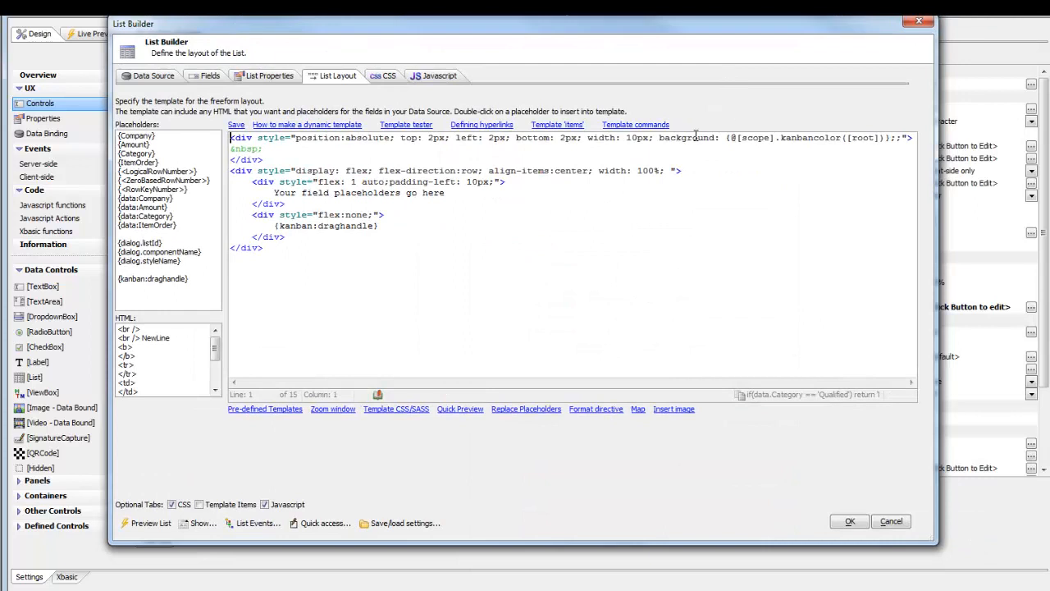
pyautogui.moveTo(725, 138); pyautogui.dragTo(892, 137)
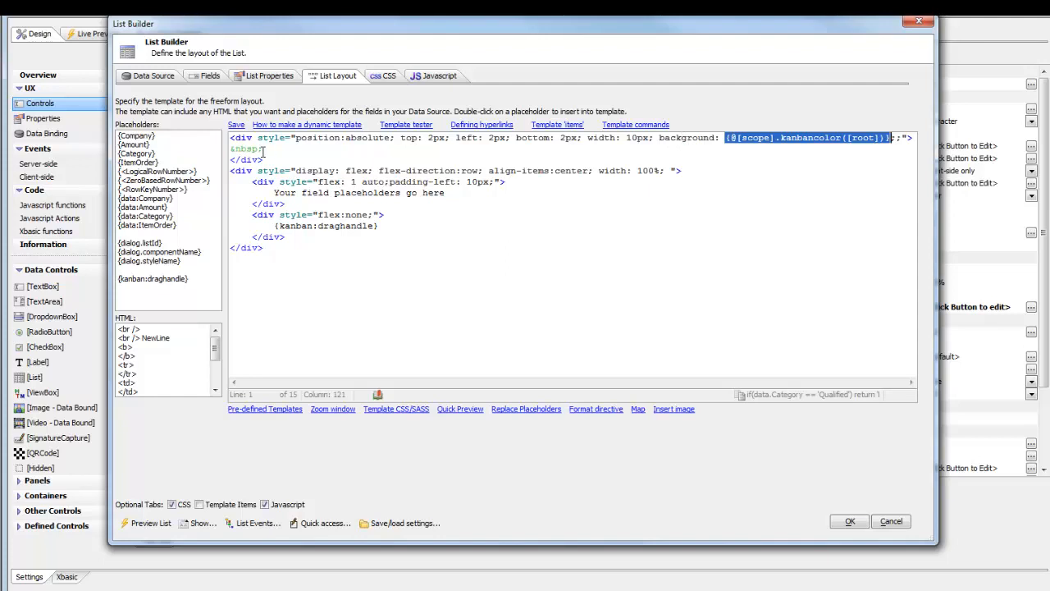
pyautogui.click(233, 138)
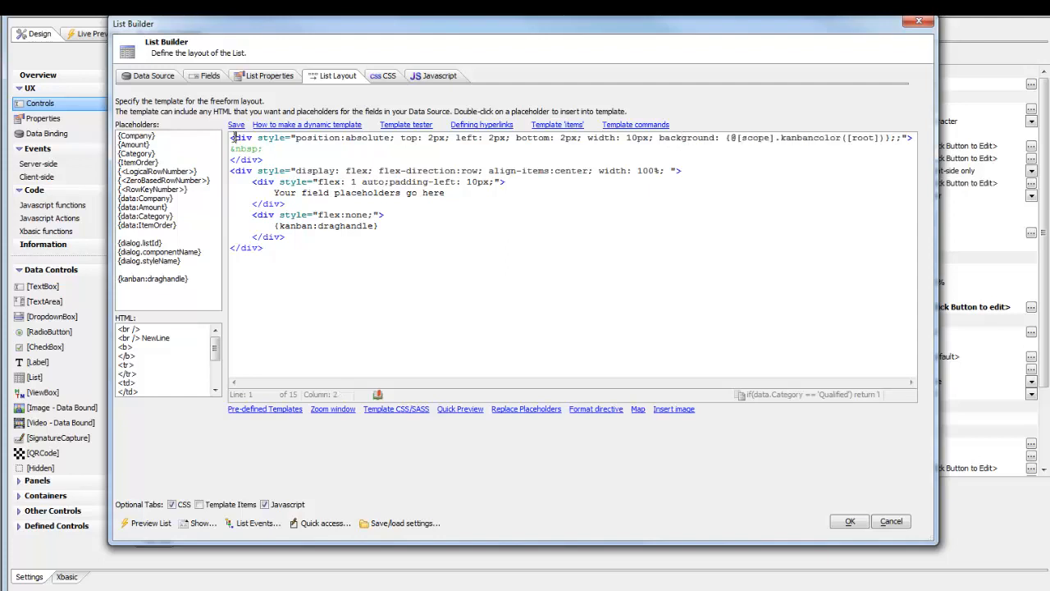
# Step: Replace the template's 'Your field placeholders go here' text with {Company}<br>{Amount} and accept the list builder changes
pyautogui.click(275, 192)
pyautogui.moveTo(275, 193); pyautogui.dragTo(495, 193)
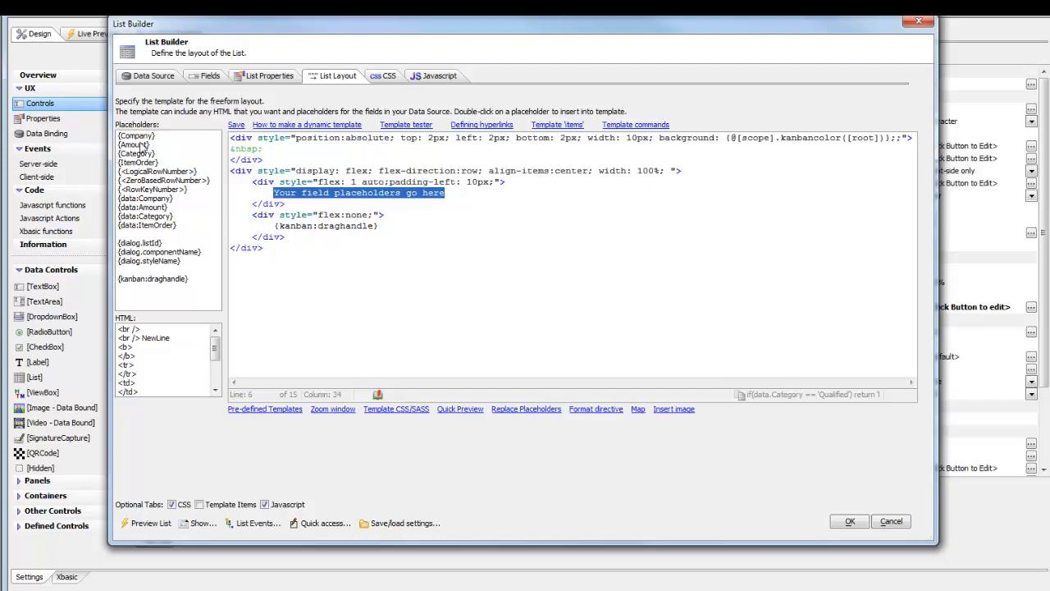
pyautogui.doubleClick(138, 137)
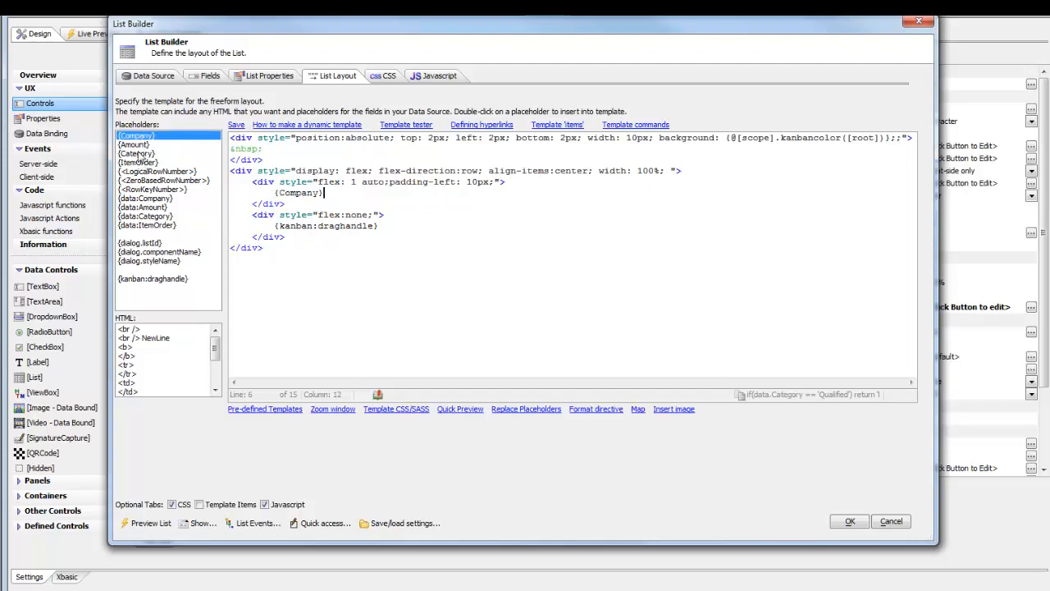
pyautogui.doubleClick(138, 144)
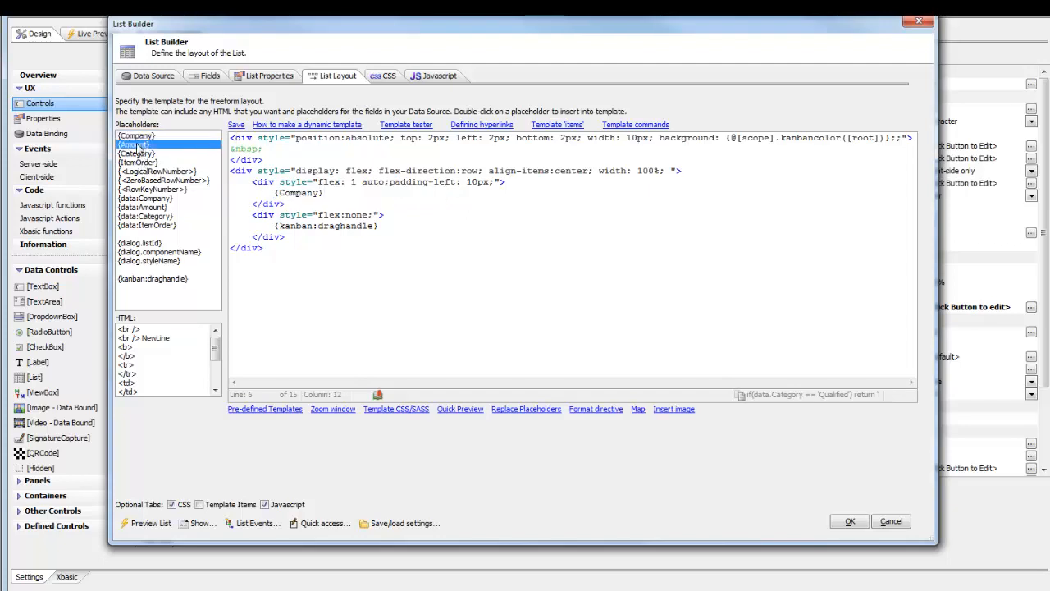
pyautogui.click(325, 194)
pyautogui.write('>')
pyautogui.press('BackSpace')
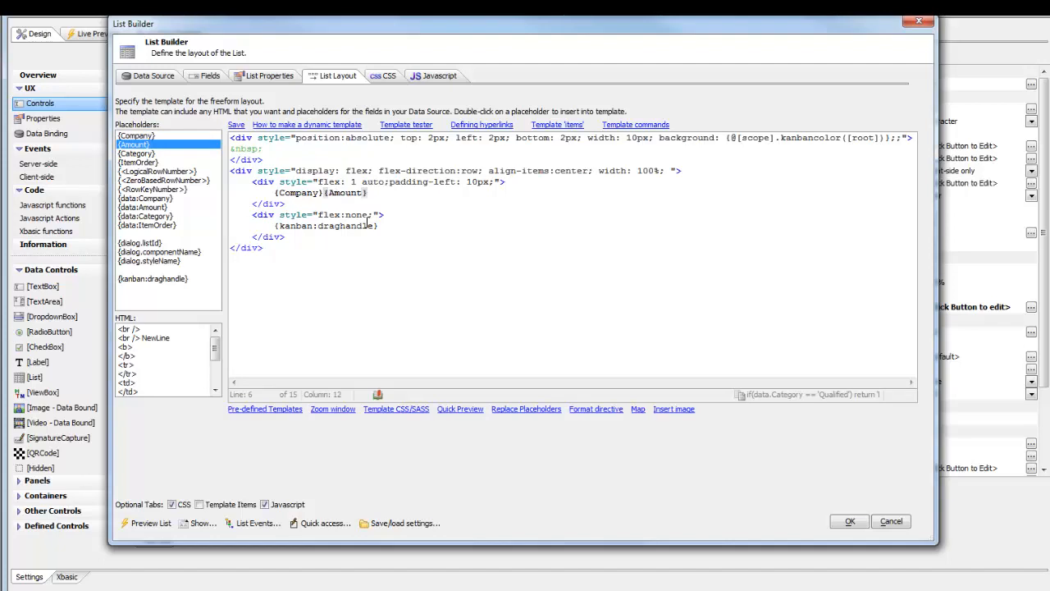
pyautogui.write('<br>')
pyautogui.click(858, 523)
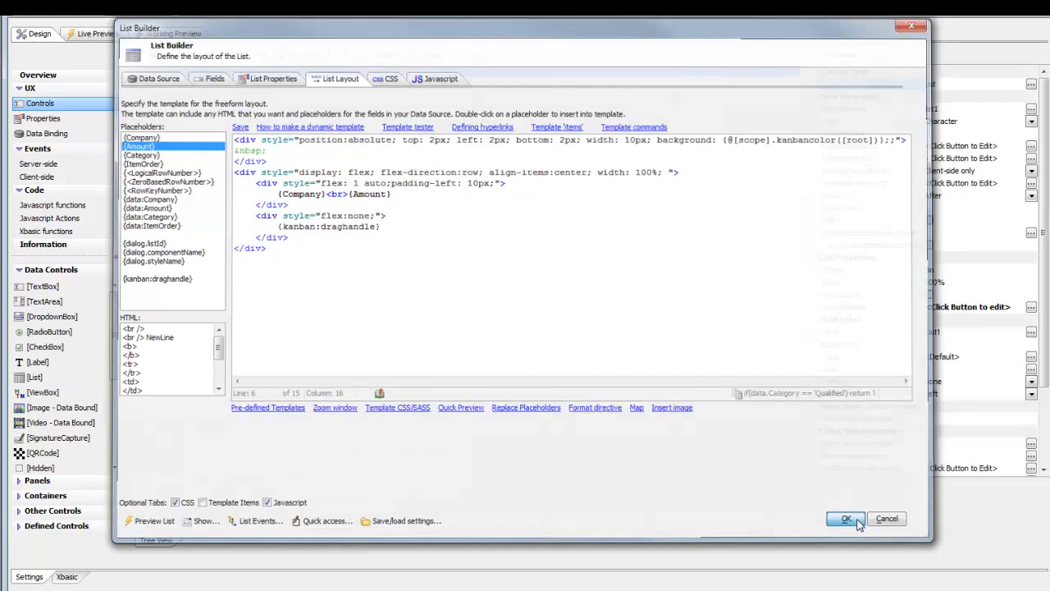
# Step: Test the color swatches in the working preview by moving Lazy K Kountry Store from Closed to Lost
pyautogui.click(167, 36)
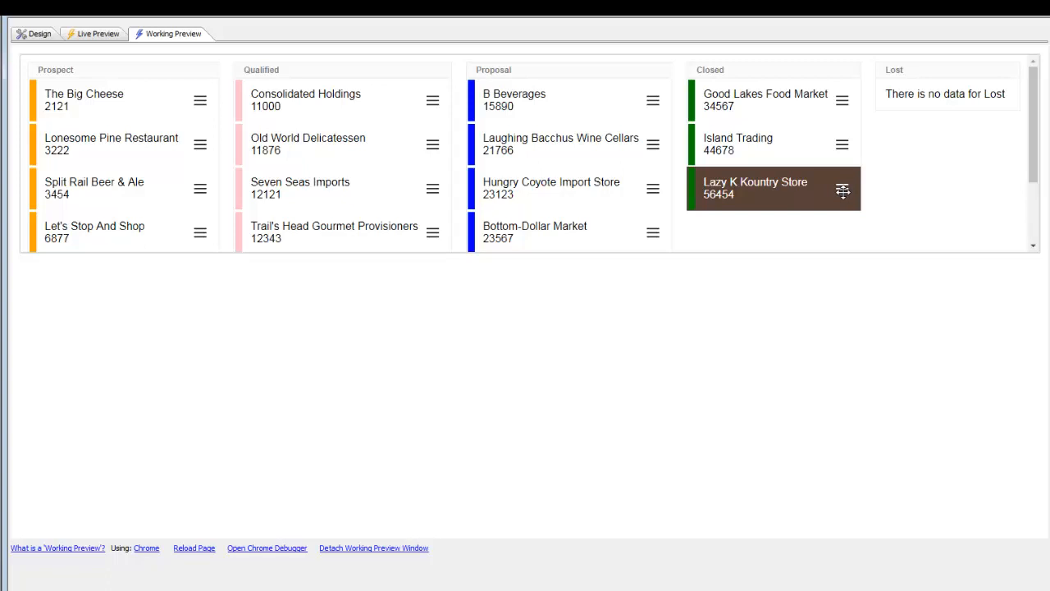
pyautogui.moveTo(843, 191); pyautogui.dragTo(1000, 96)
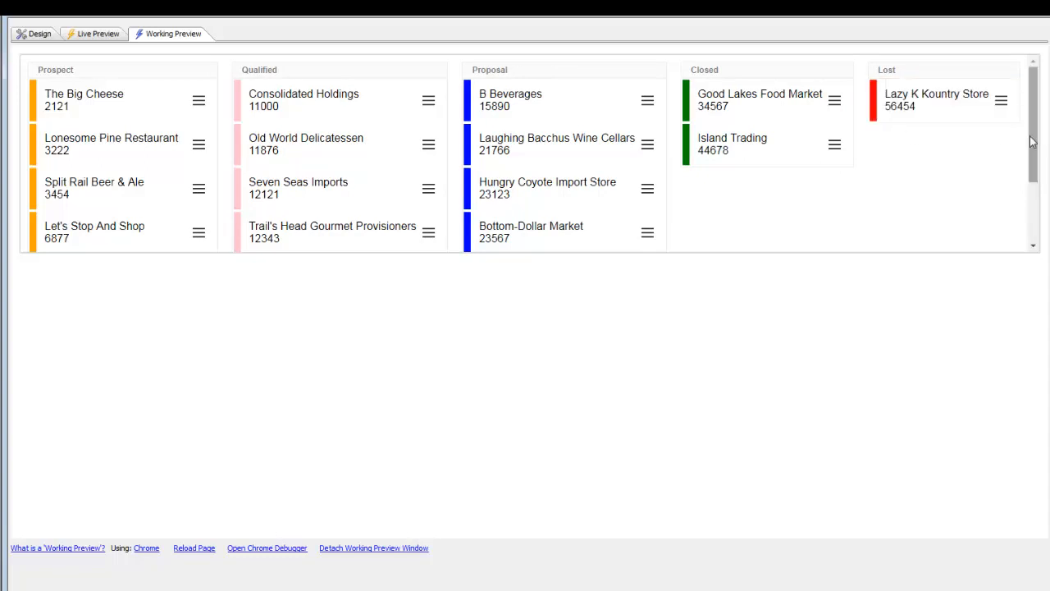
pyautogui.moveTo(1034, 141); pyautogui.dragTo(1045, 246)
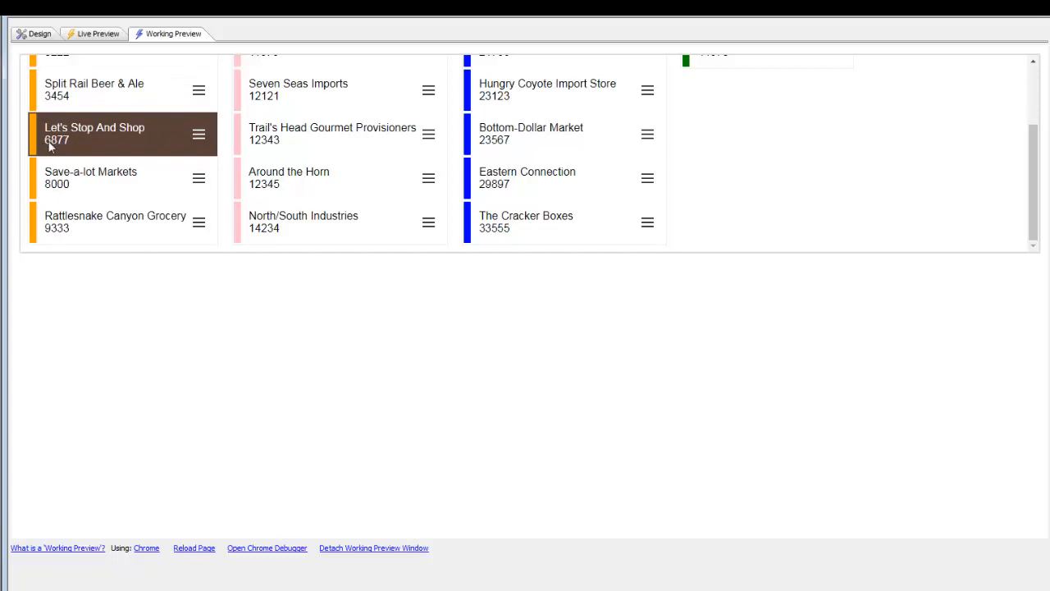
# Step: Set the height of the list1 control to 6in and run the working preview
pyautogui.click(36, 34)
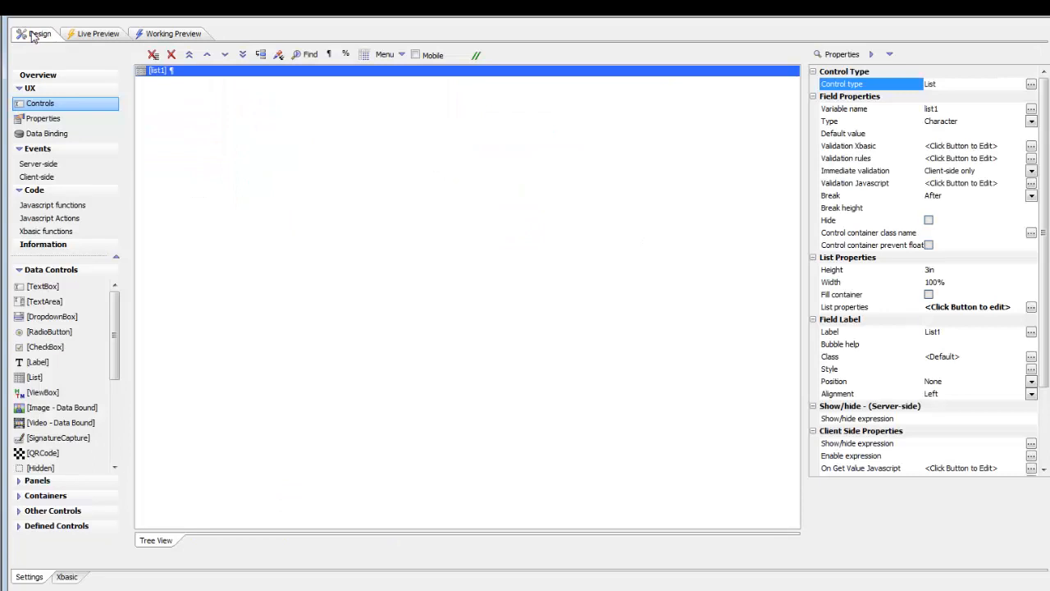
pyautogui.click(853, 270)
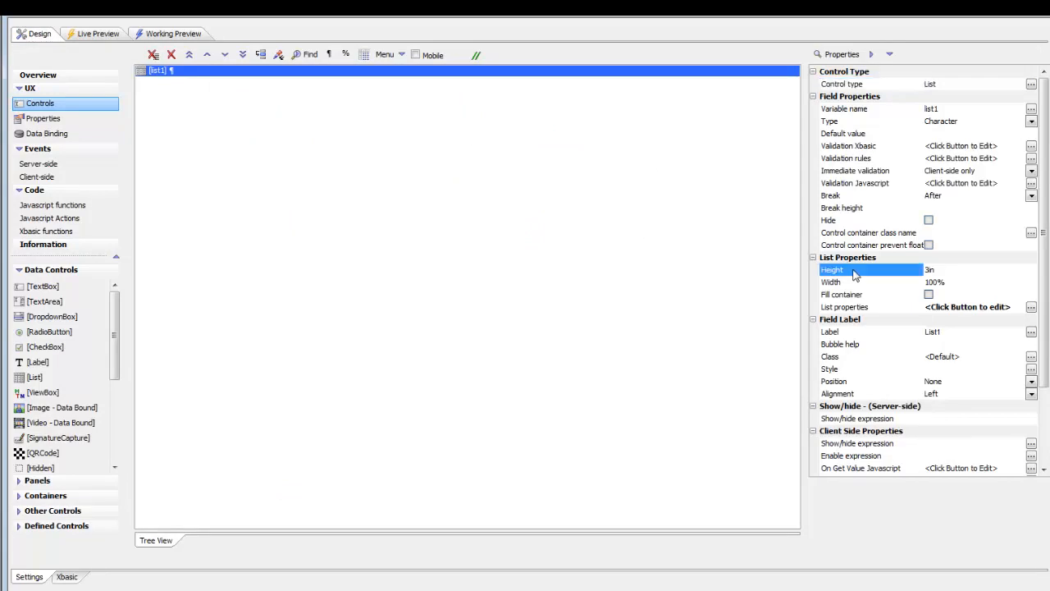
pyautogui.click(950, 270)
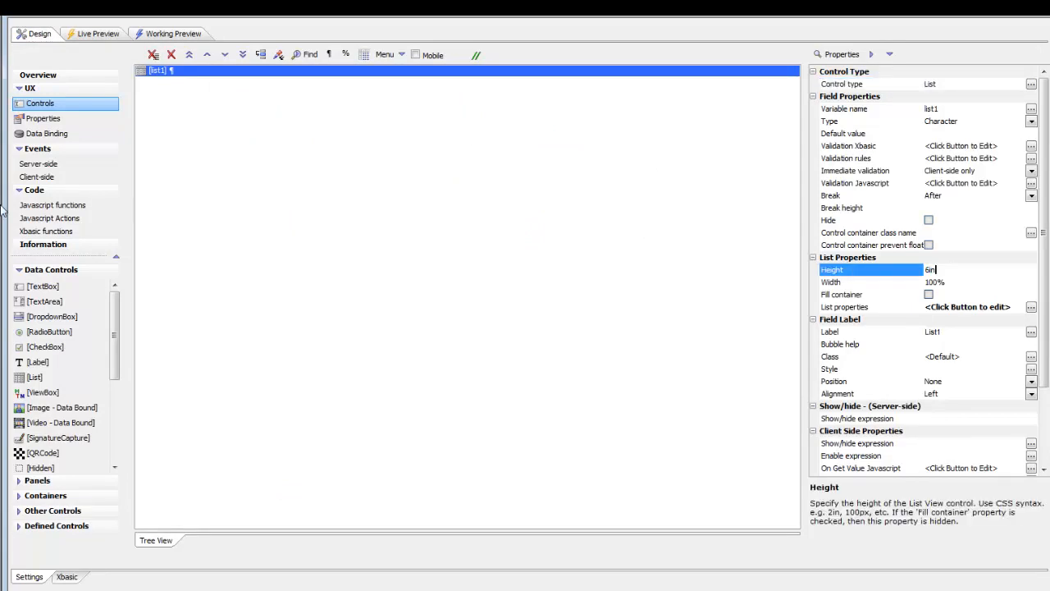
pyautogui.click(847, 283)
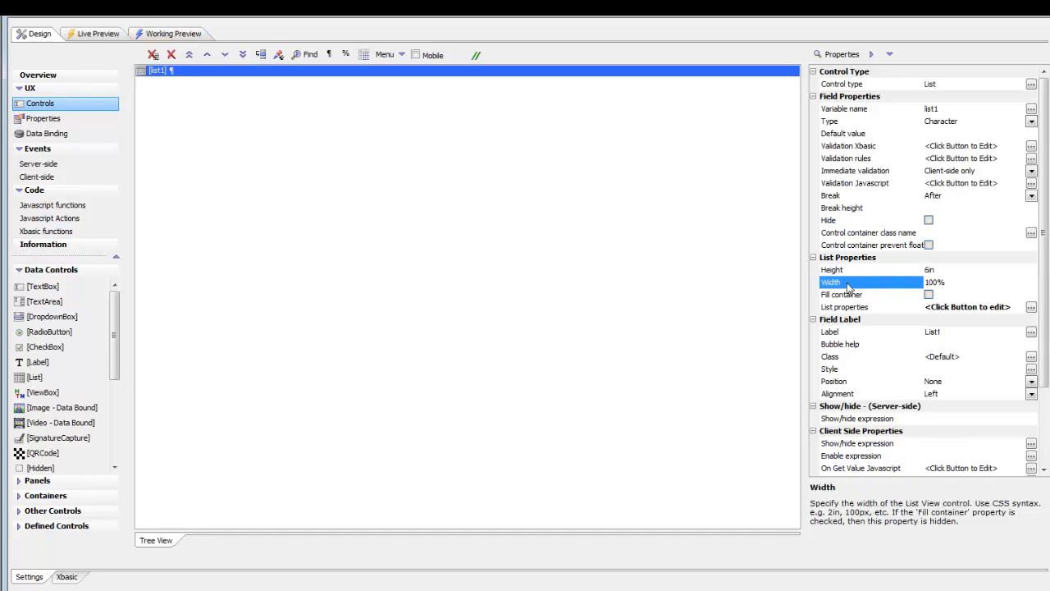
pyautogui.click(189, 35)
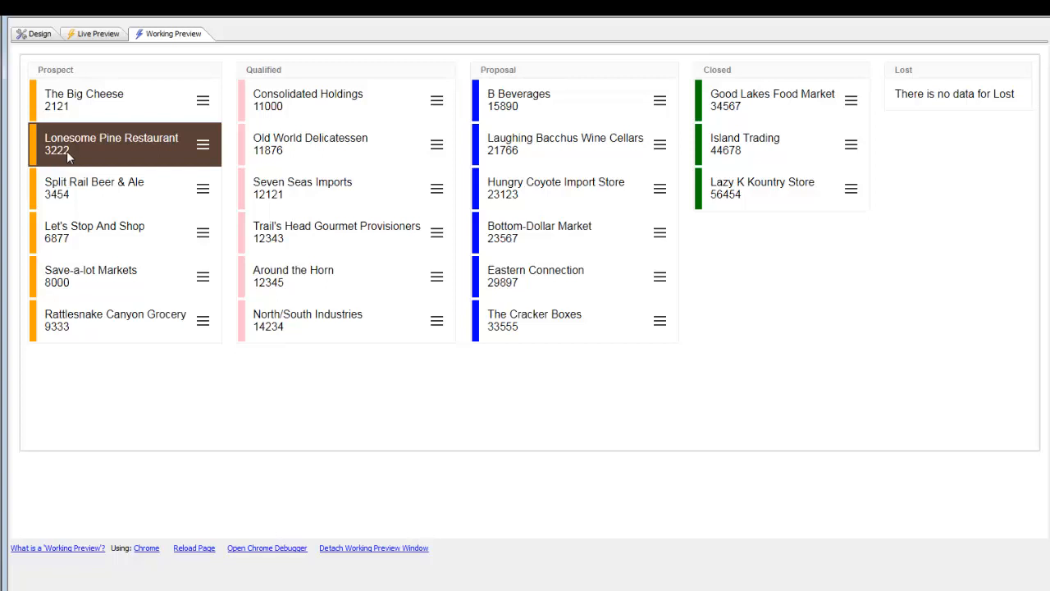
# Step: Add the numeric format directive $#,##0.00 to the {Amount} placeholder in the layout template of list1
pyautogui.click(36, 37)
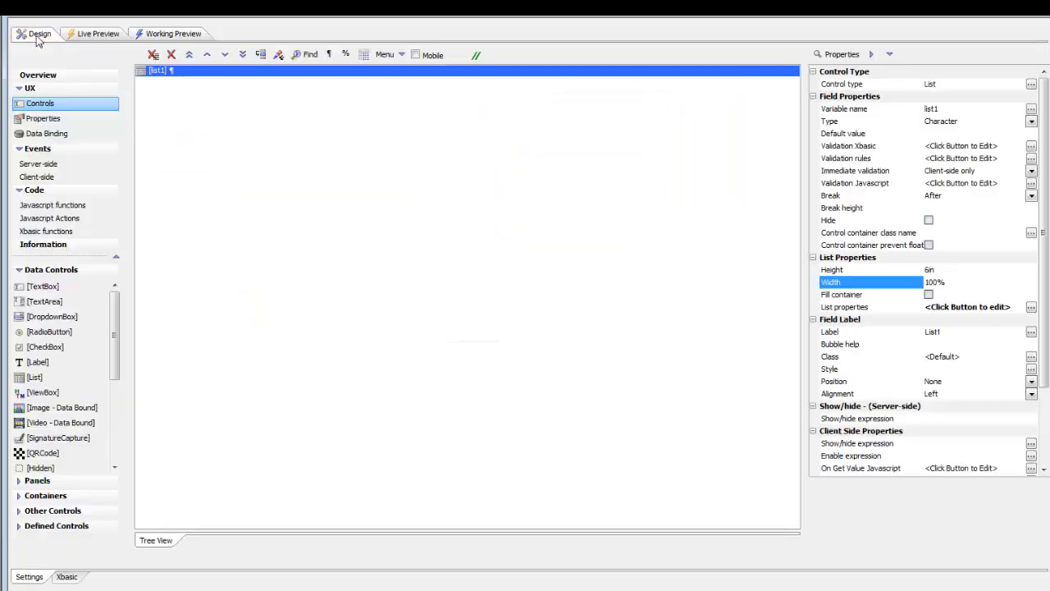
pyautogui.doubleClick(164, 73)
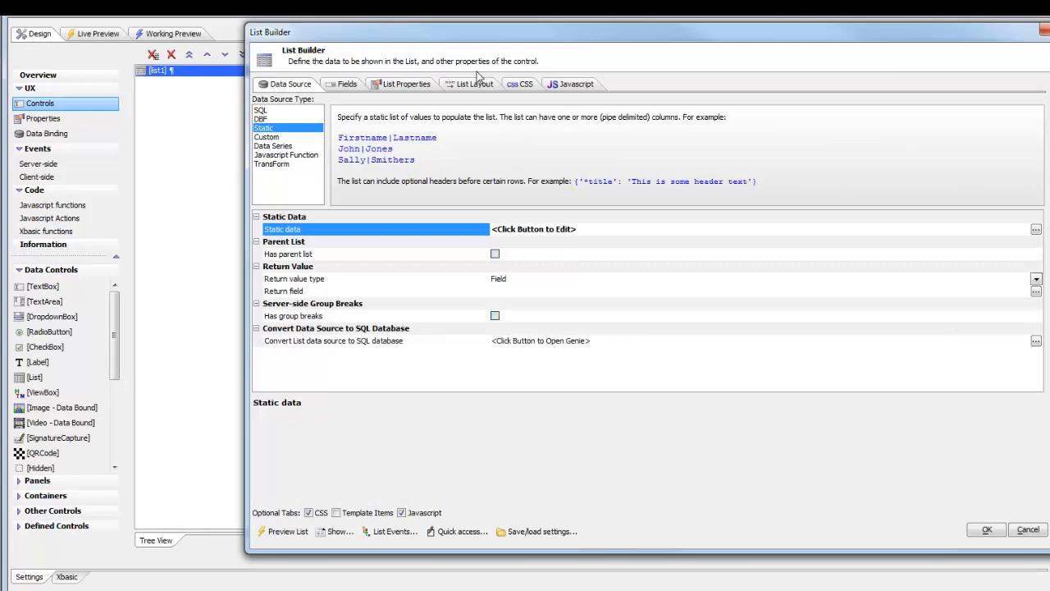
pyautogui.click(464, 85)
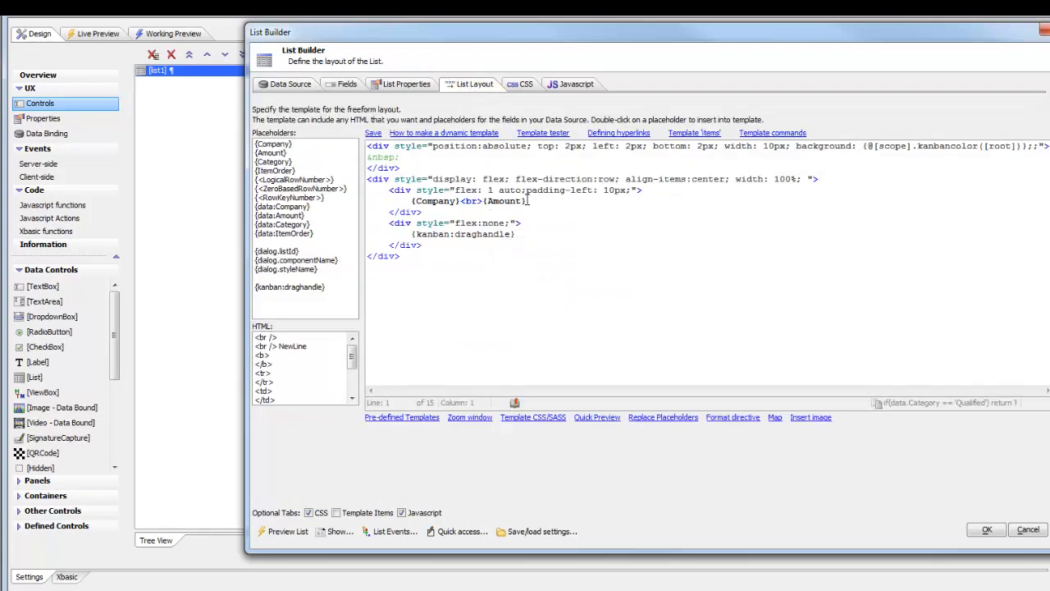
pyautogui.click(523, 202)
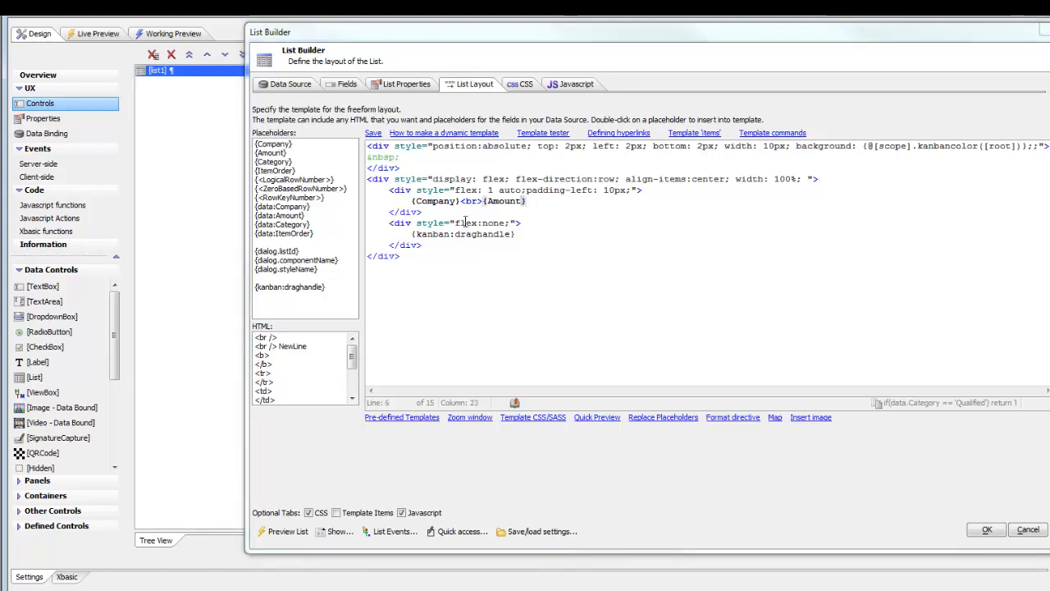
pyautogui.moveTo(483, 202); pyautogui.dragTo(525, 202)
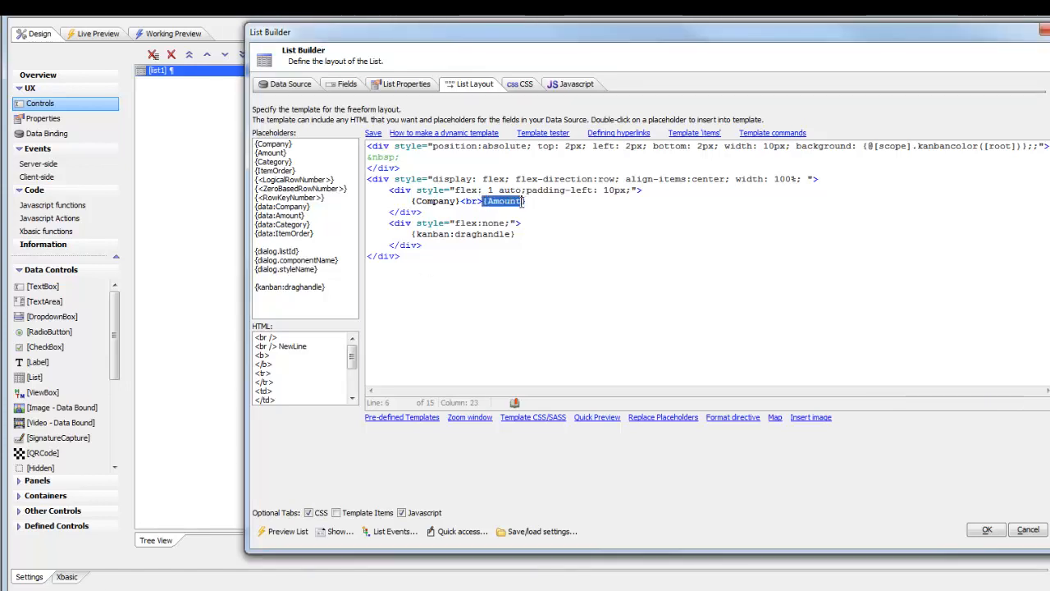
pyautogui.click(525, 204)
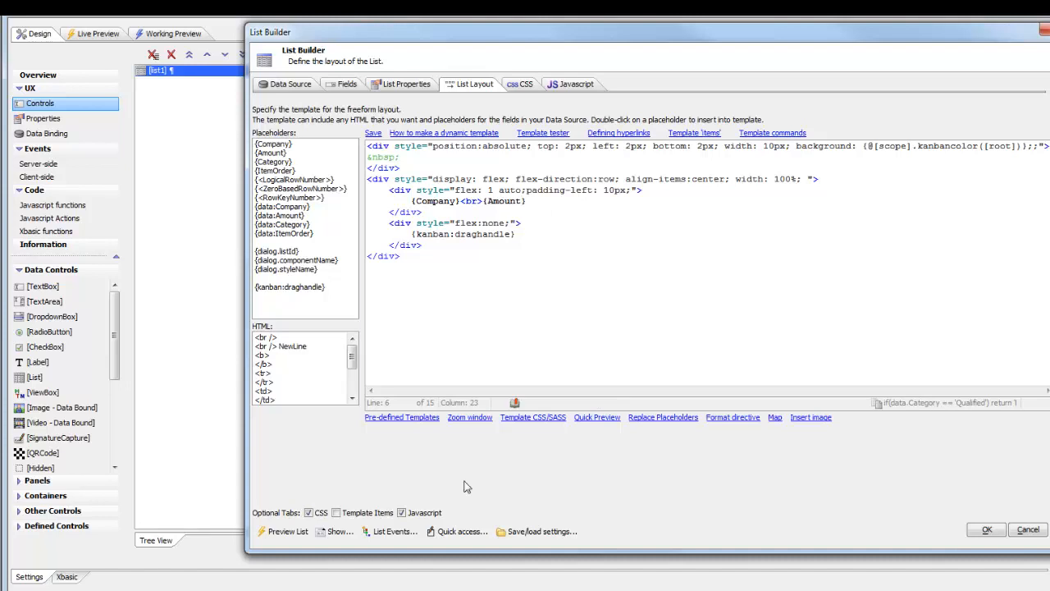
pyautogui.click(741, 419)
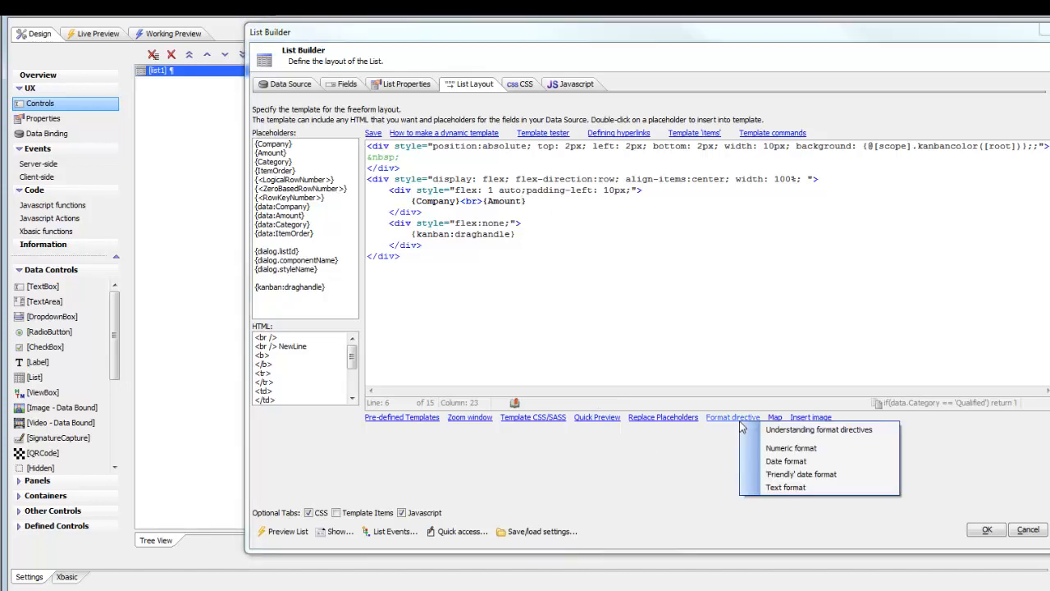
pyautogui.click(781, 449)
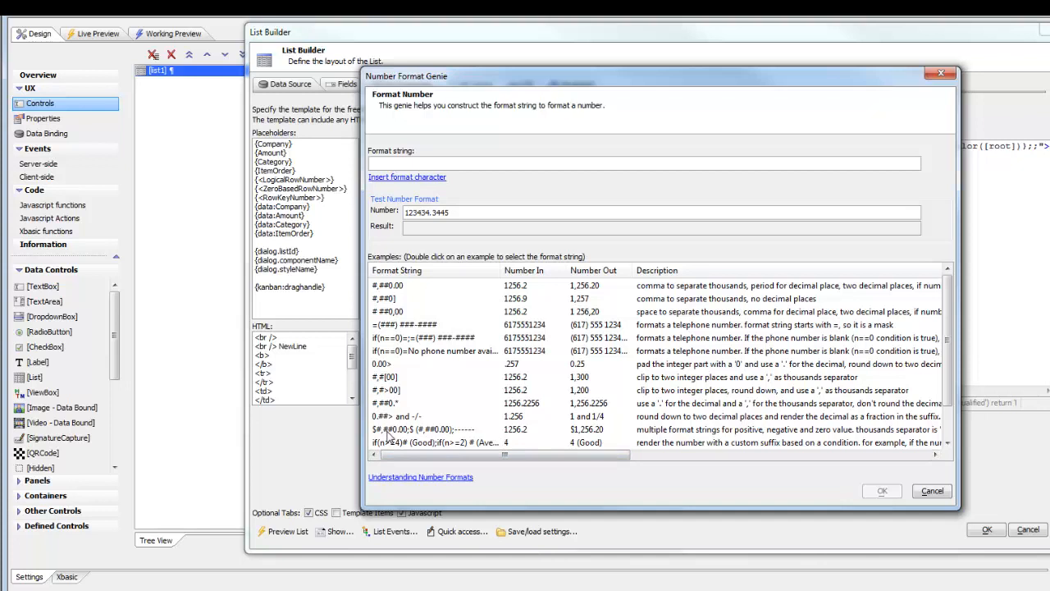
pyautogui.doubleClick(387, 430)
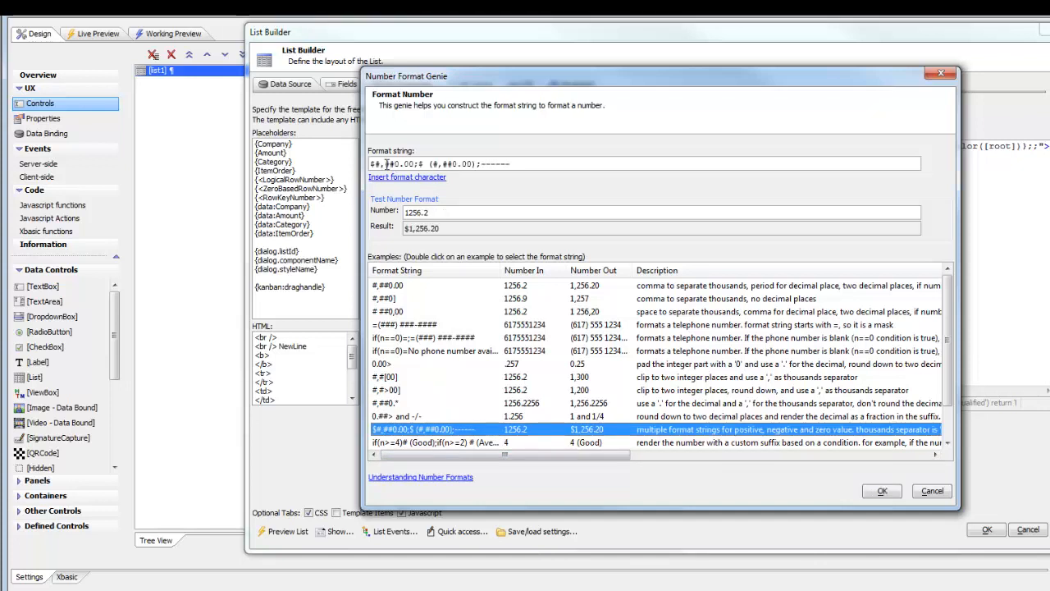
pyautogui.moveTo(416, 163); pyautogui.dragTo(513, 163)
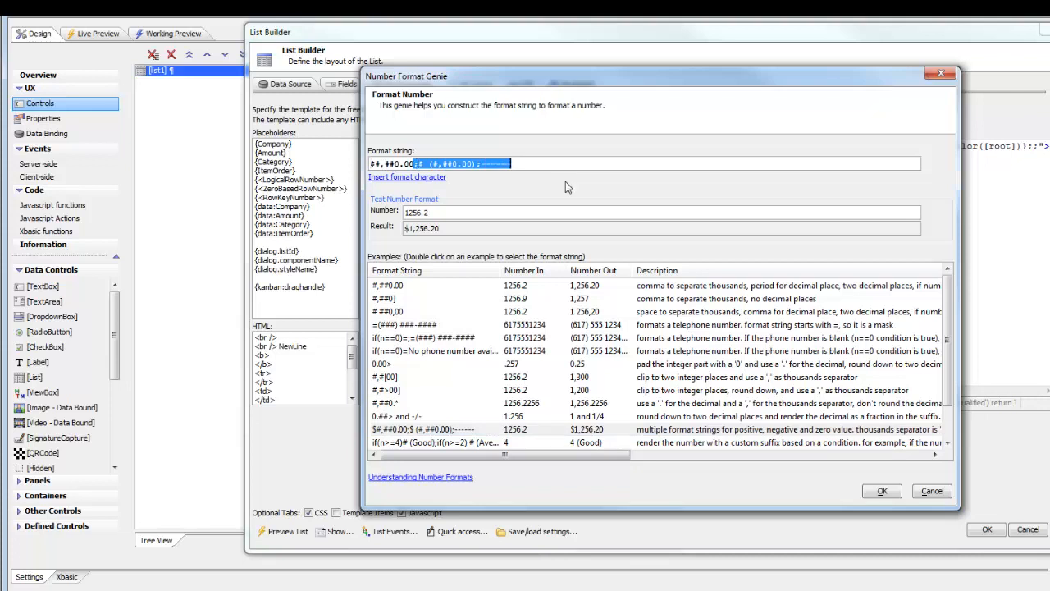
pyautogui.press('BackSpace')
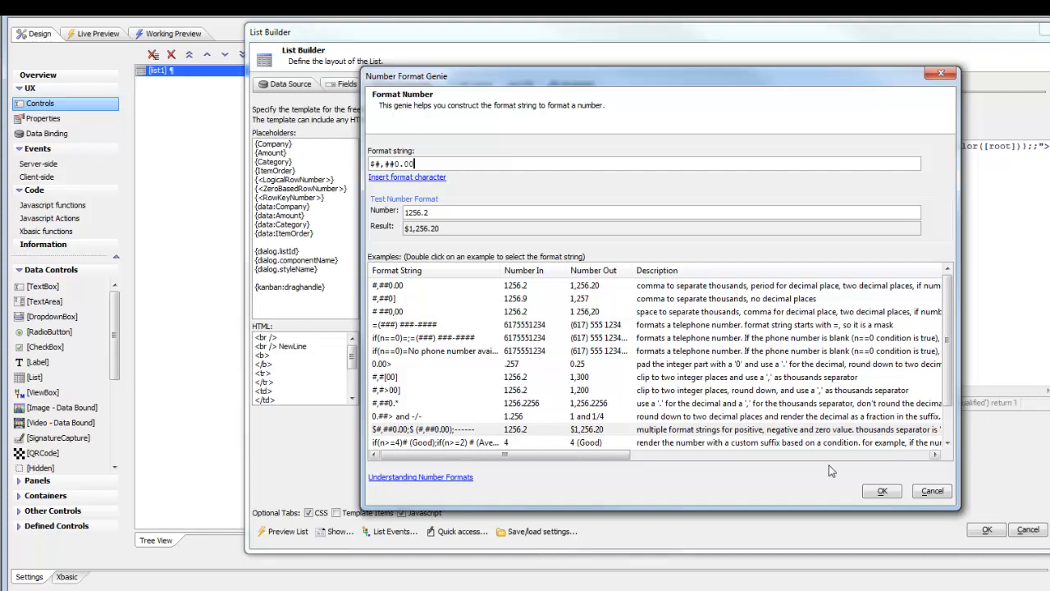
pyautogui.click(881, 492)
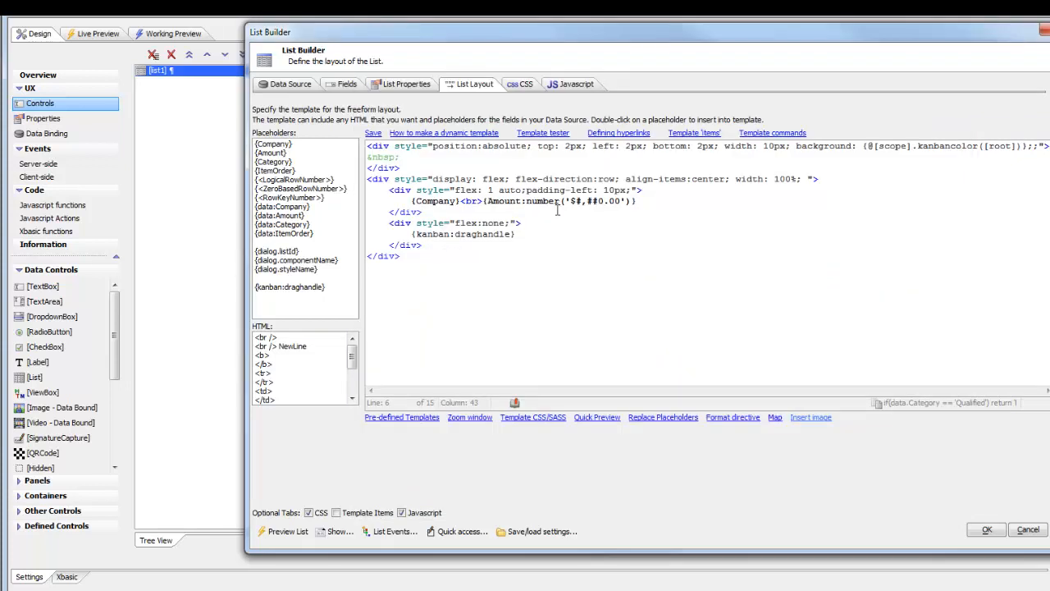
# Step: Highlight the number format directive in the template, accept the list changes and run the working preview
pyautogui.moveTo(526, 201); pyautogui.dragTo(633, 201)
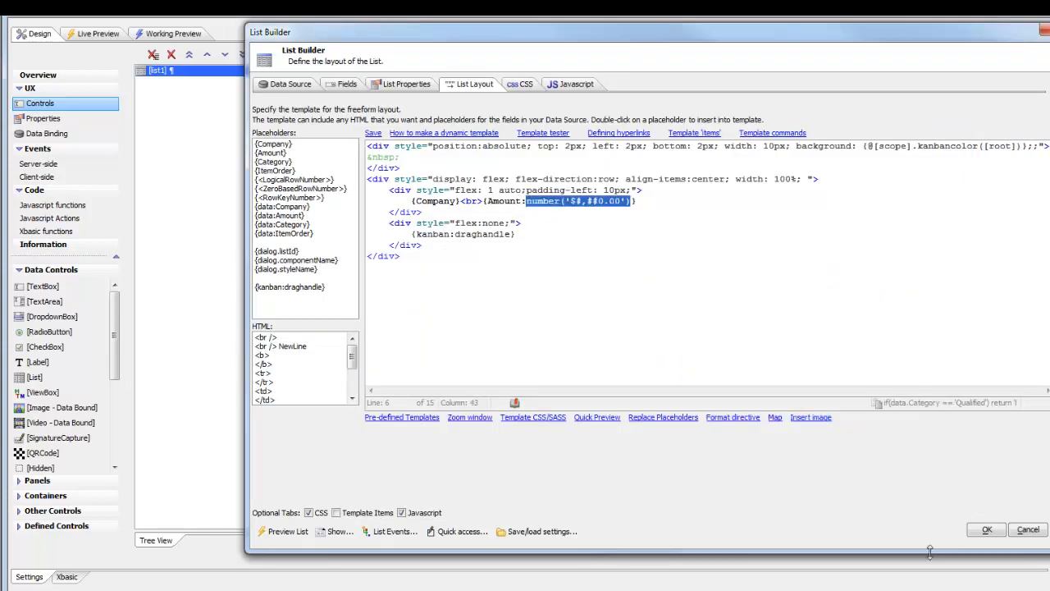
pyautogui.click(987, 531)
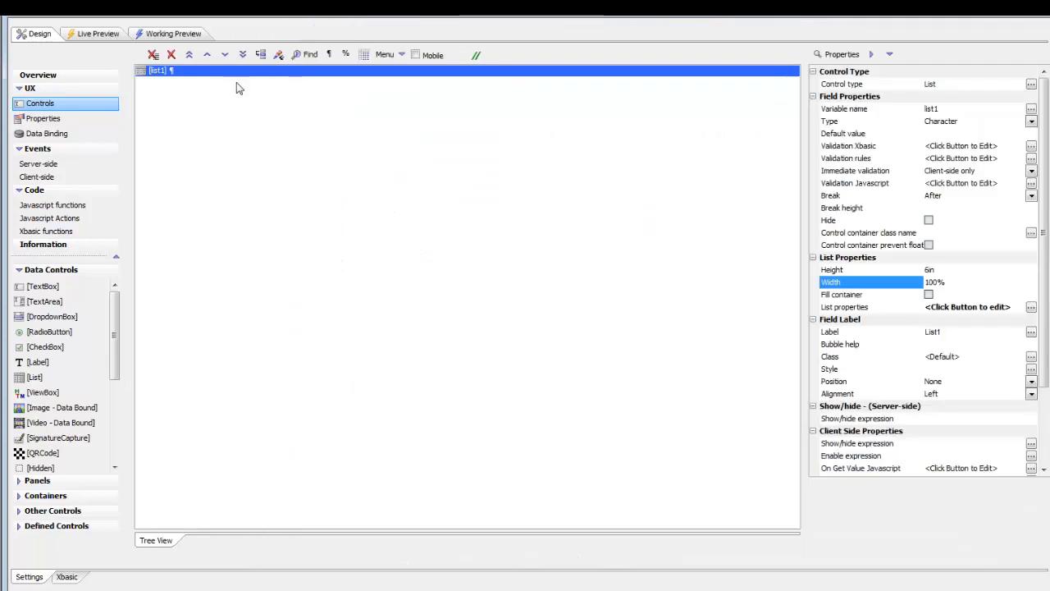
pyautogui.click(152, 38)
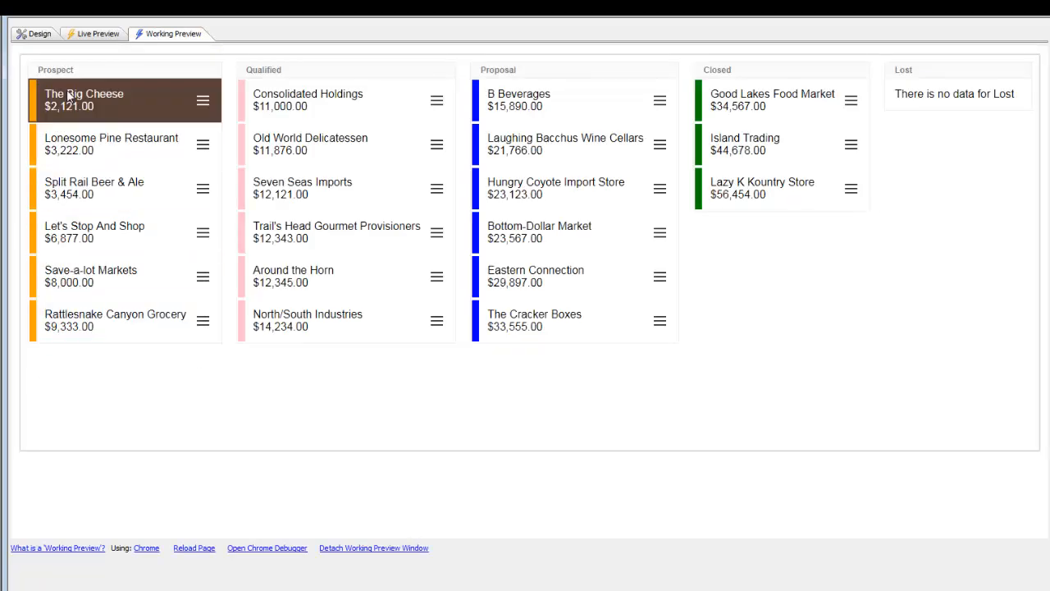
# Step: Enable the category footer in the Kanban settings of list1
pyautogui.click(38, 36)
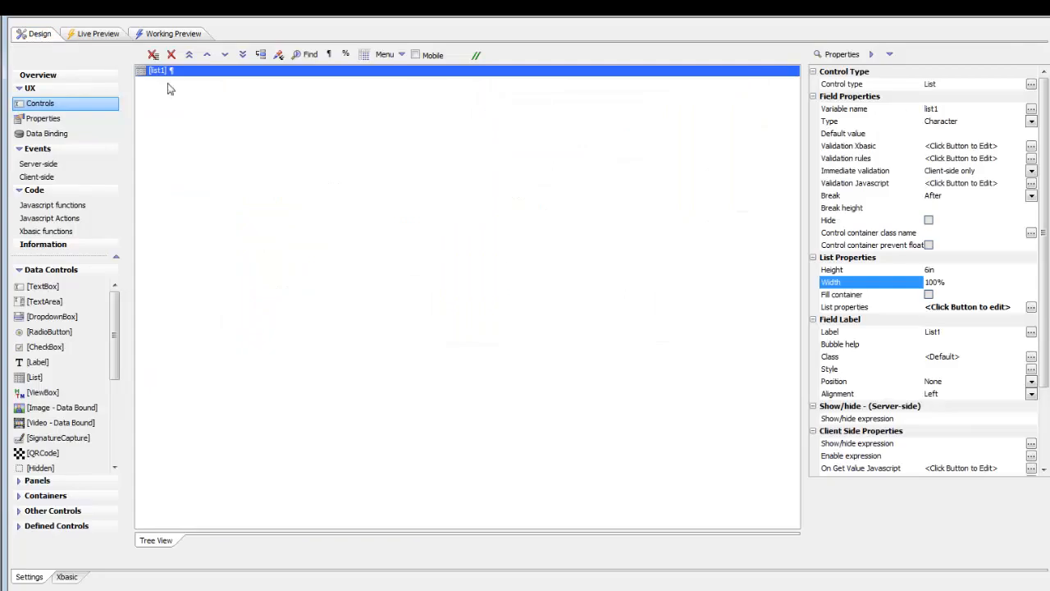
pyautogui.doubleClick(176, 74)
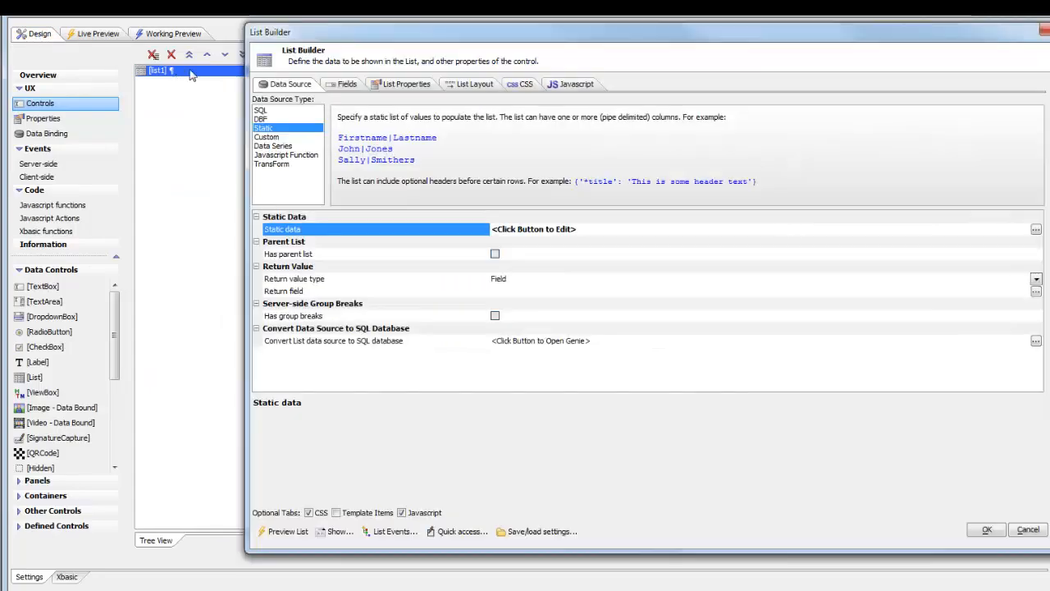
pyautogui.click(406, 84)
pyautogui.click(435, 212)
pyautogui.scroll(-12, 435, 211)
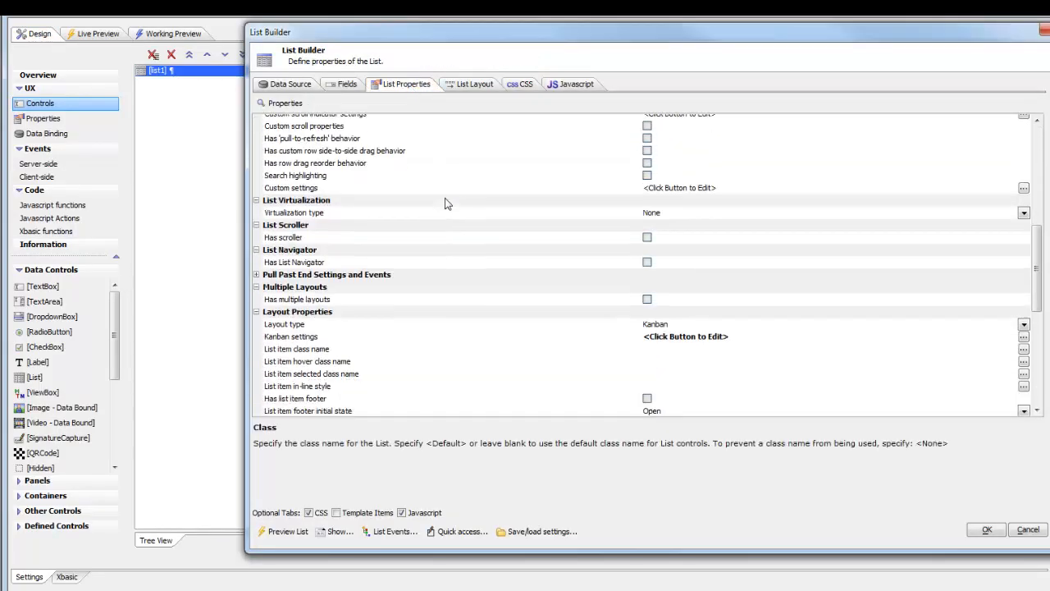
pyautogui.doubleClick(525, 160)
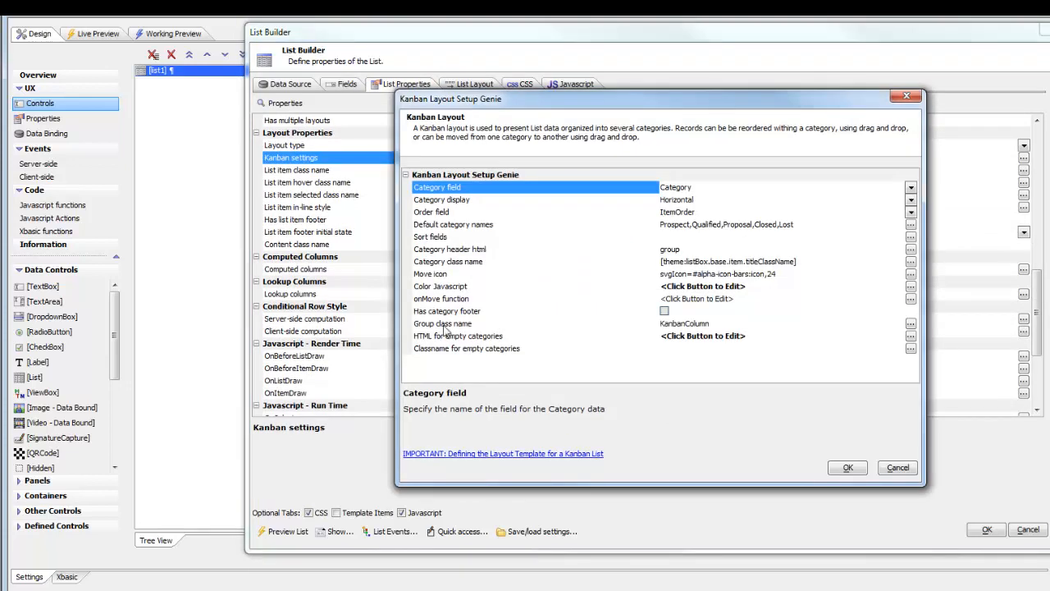
pyautogui.click(480, 313)
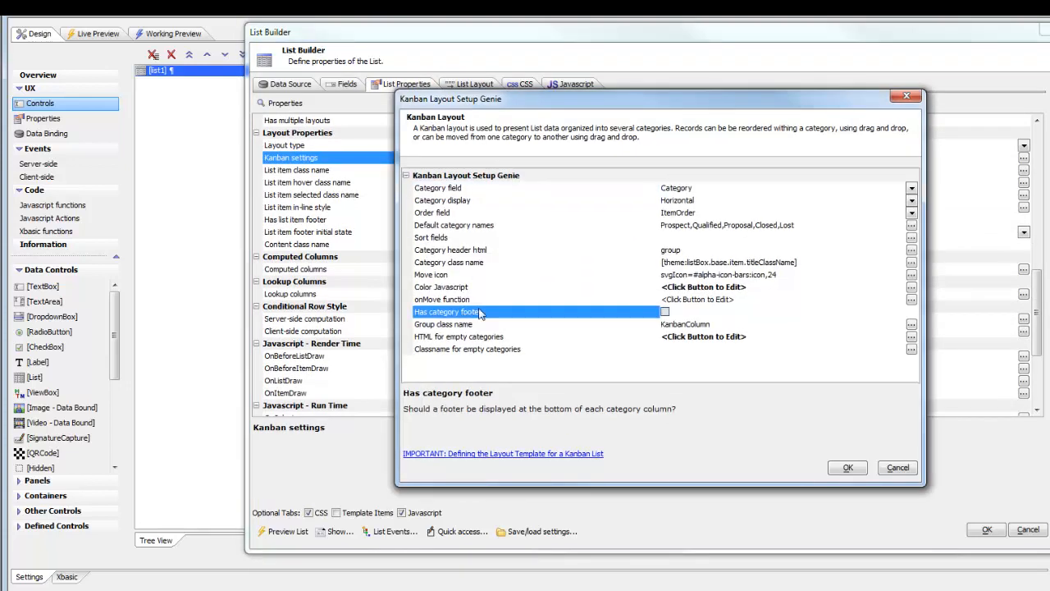
pyautogui.click(664, 312)
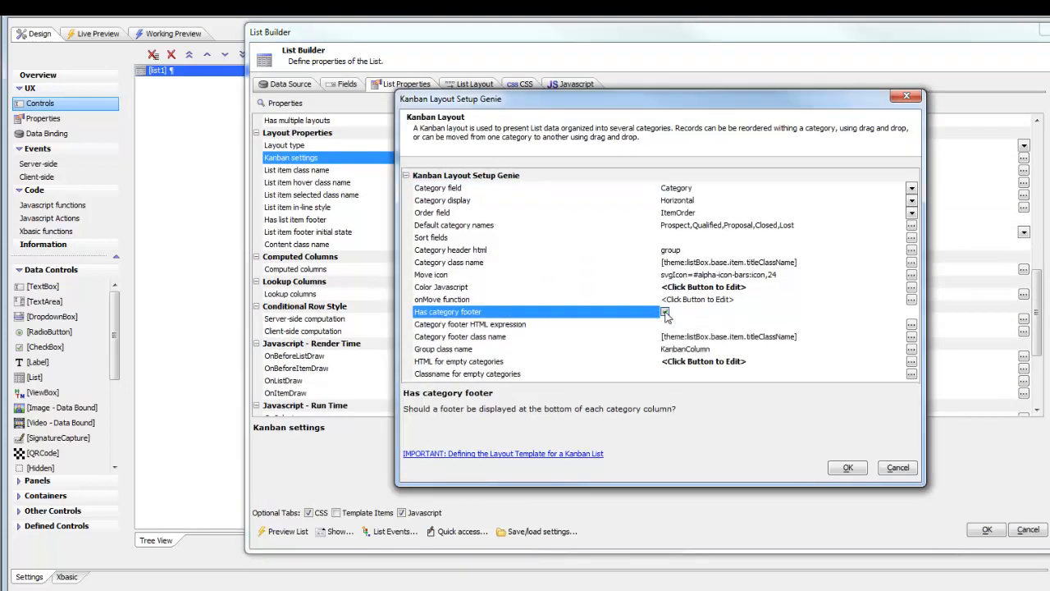
# Step: Begin the category footer HTML expression with 'Total amount: ' + and define a summary of the numeric Amount field using Sum
pyautogui.doubleClick(463, 325)
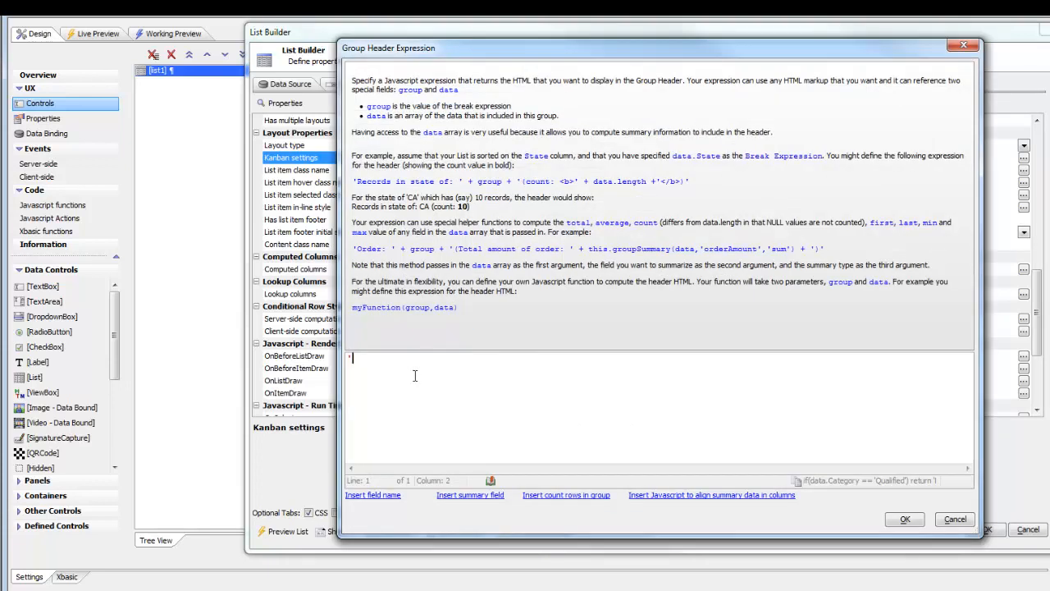
pyautogui.write("'Total amount: ' +")
pyautogui.click(470, 496)
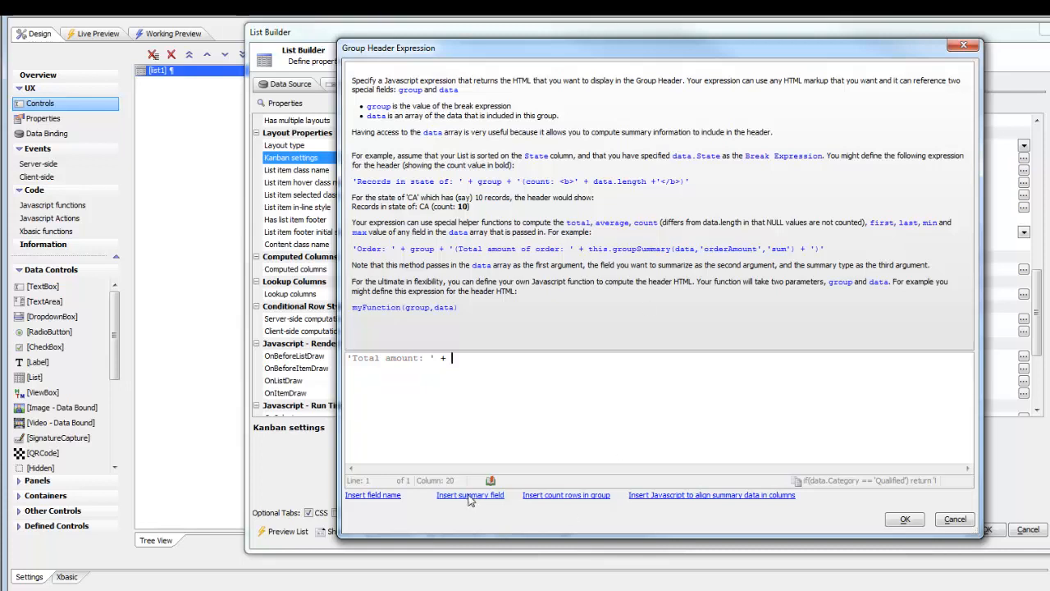
pyautogui.click(621, 207)
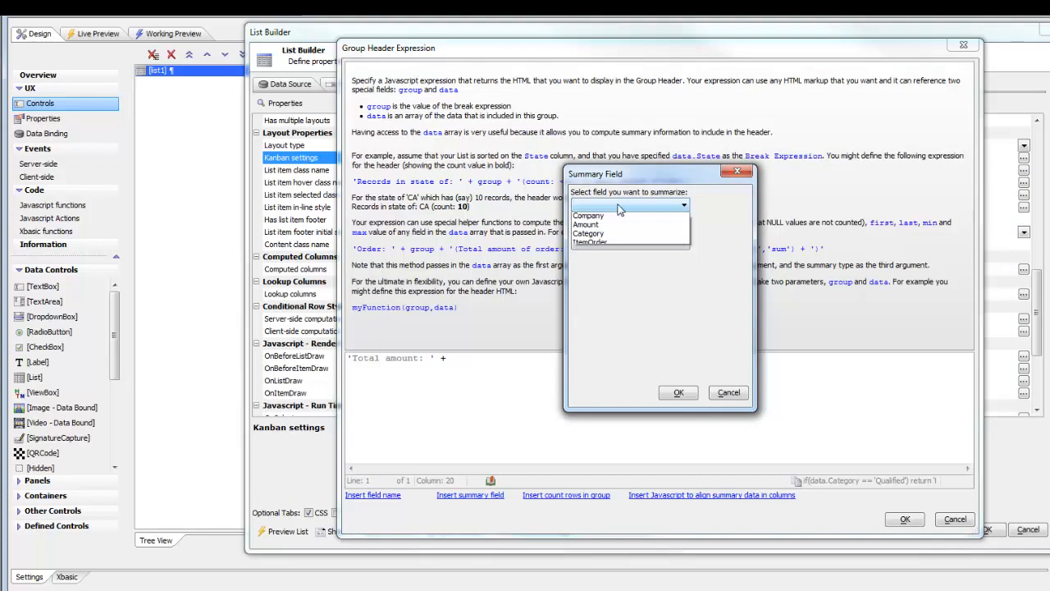
pyautogui.click(599, 227)
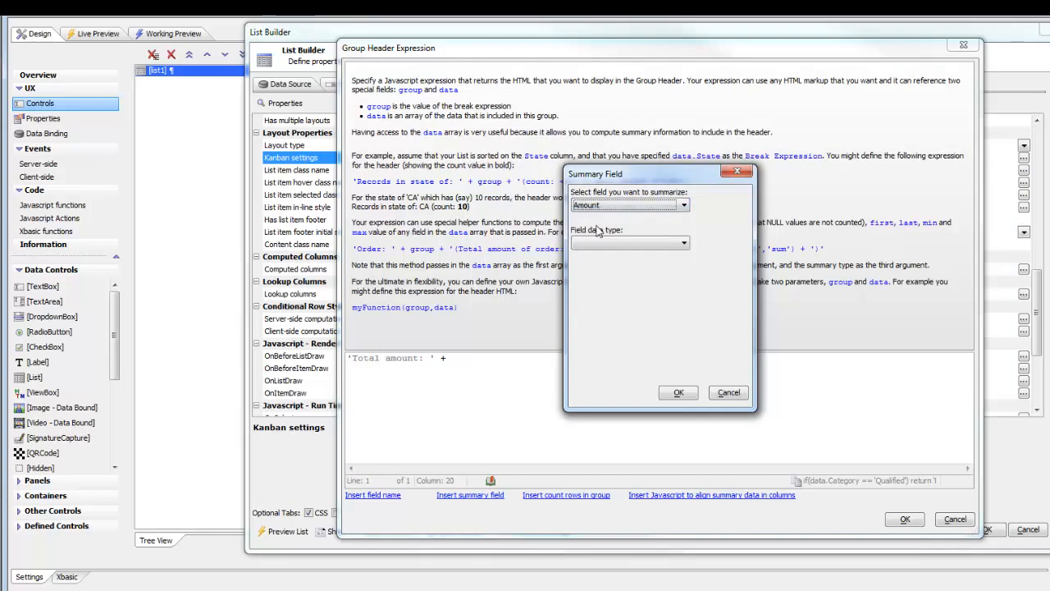
pyautogui.click(603, 243)
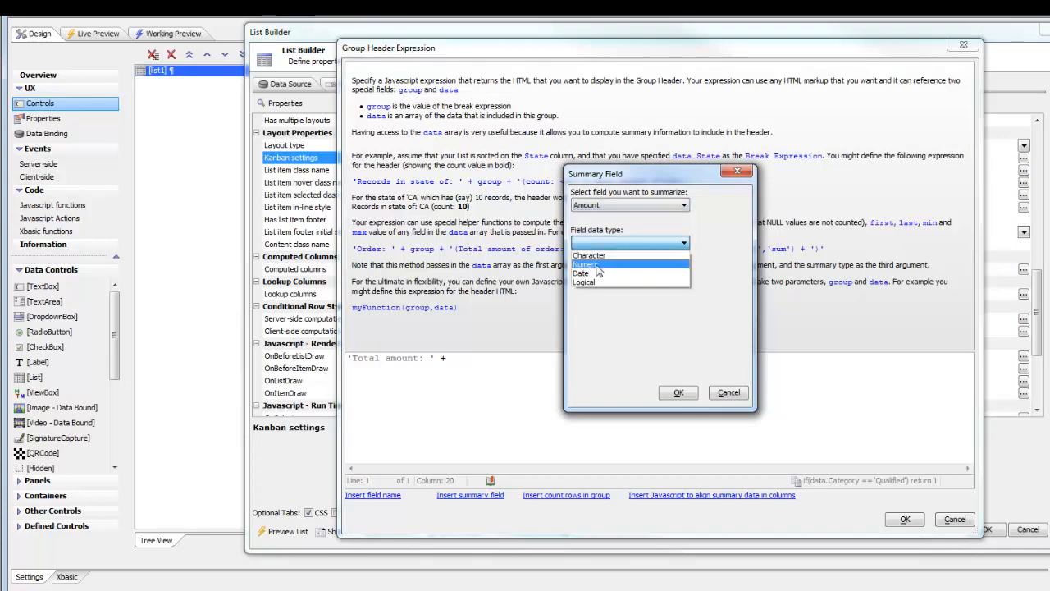
pyautogui.click(599, 266)
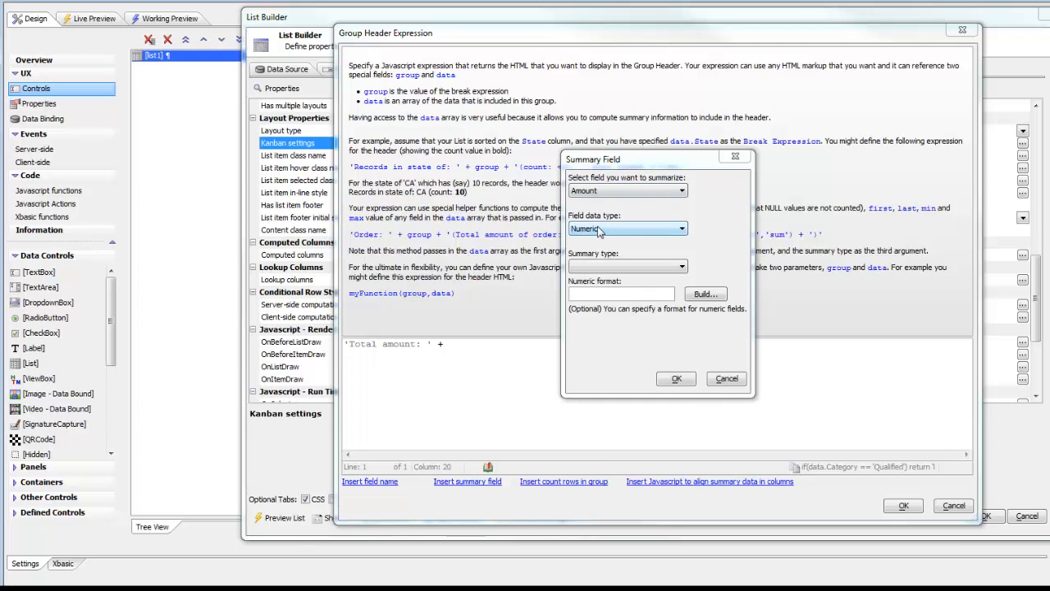
pyautogui.click(601, 267)
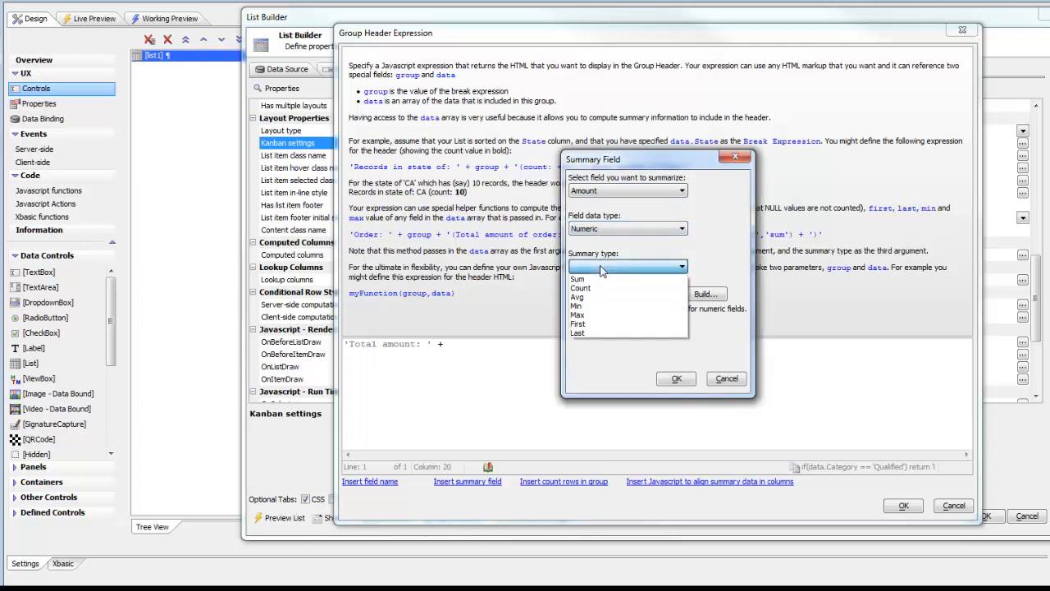
pyautogui.click(603, 277)
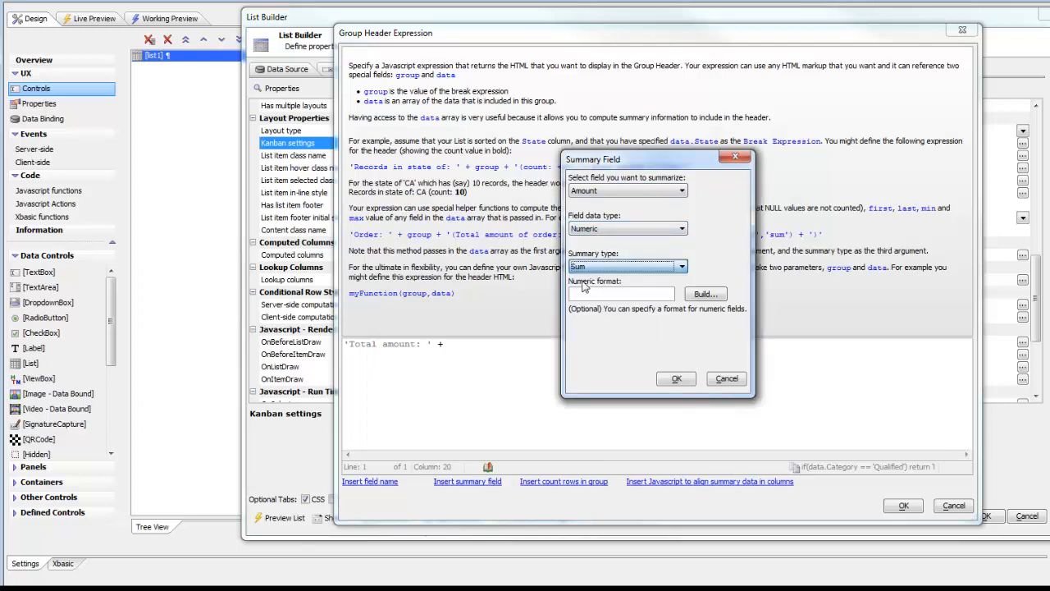
# Step: Set the summary's numeric format to $#,##0.00 and insert the summary field into the footer expression
pyautogui.click(704, 295)
pyautogui.doubleClick(394, 415)
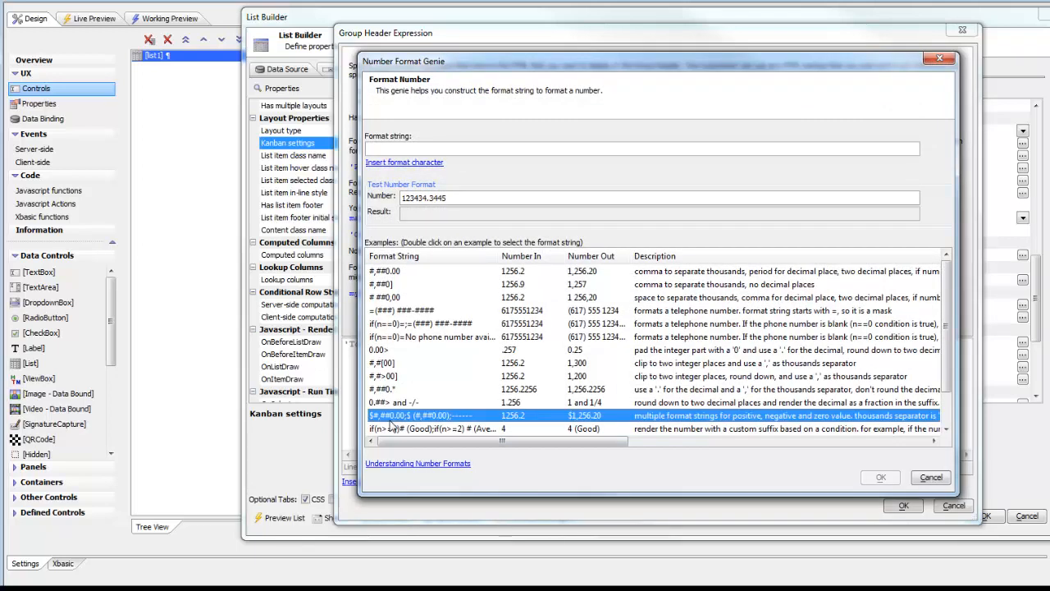
pyautogui.moveTo(411, 148); pyautogui.dragTo(509, 149)
pyautogui.press('Delete')
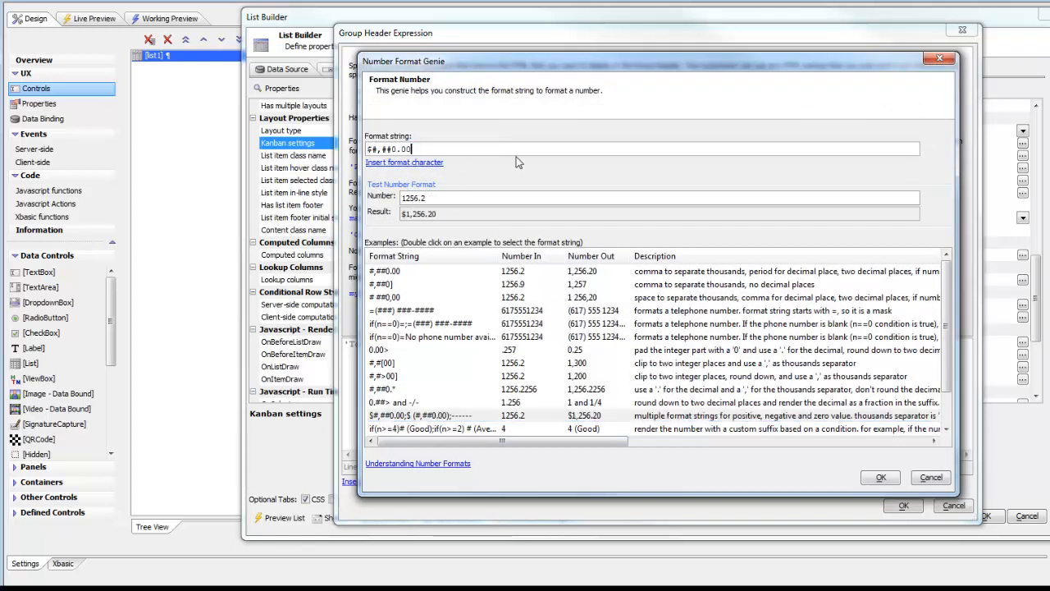
pyautogui.click(881, 479)
pyautogui.click(675, 379)
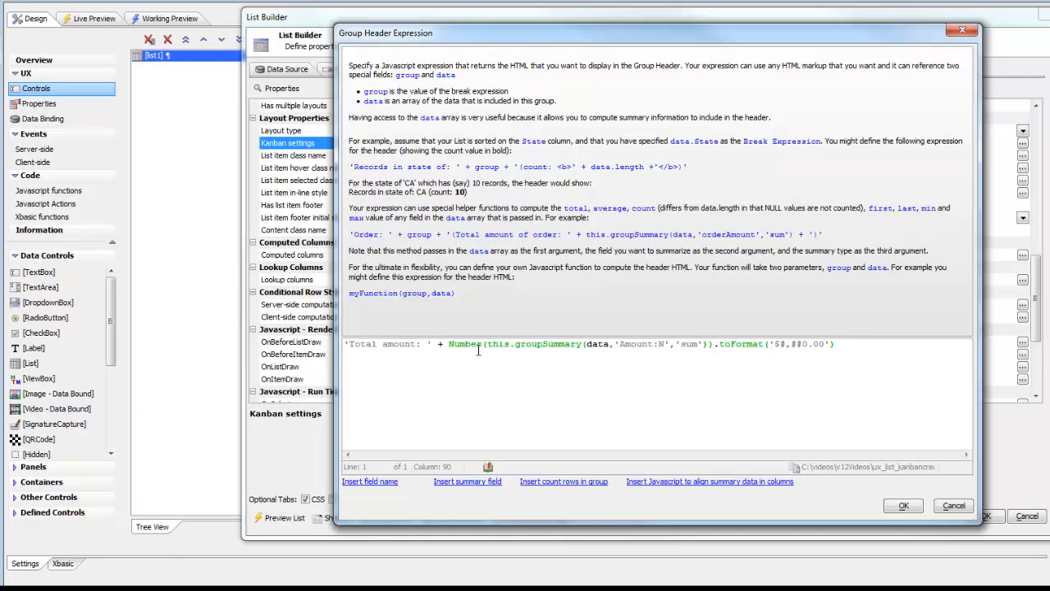
# Step: Accept the footer and list settings, and test the totals in the working preview by moving North/South Industries from Qualified to Proposal
pyautogui.click(900, 507)
pyautogui.click(841, 456)
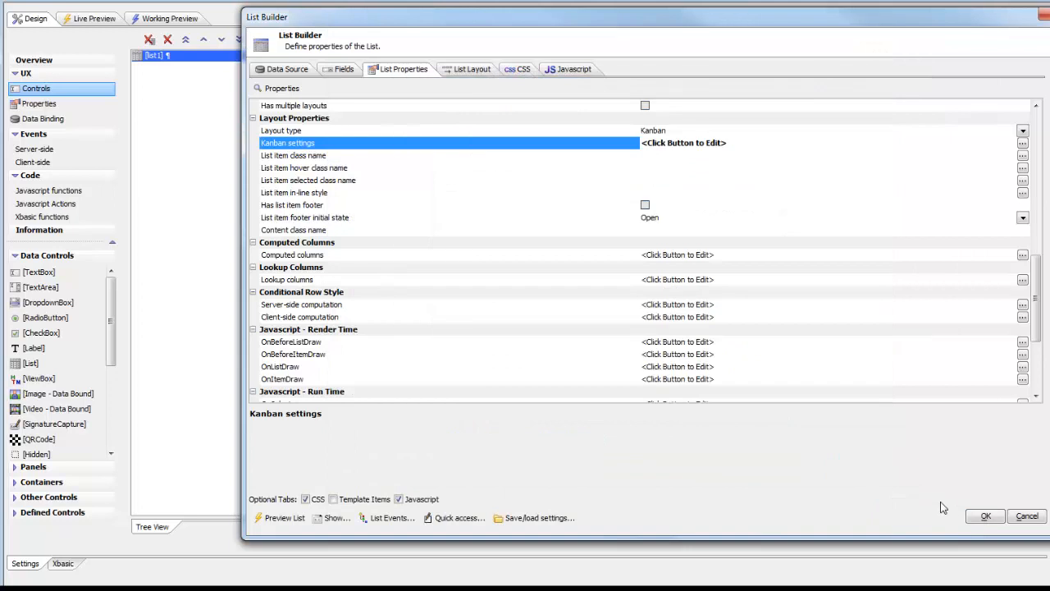
pyautogui.click(985, 515)
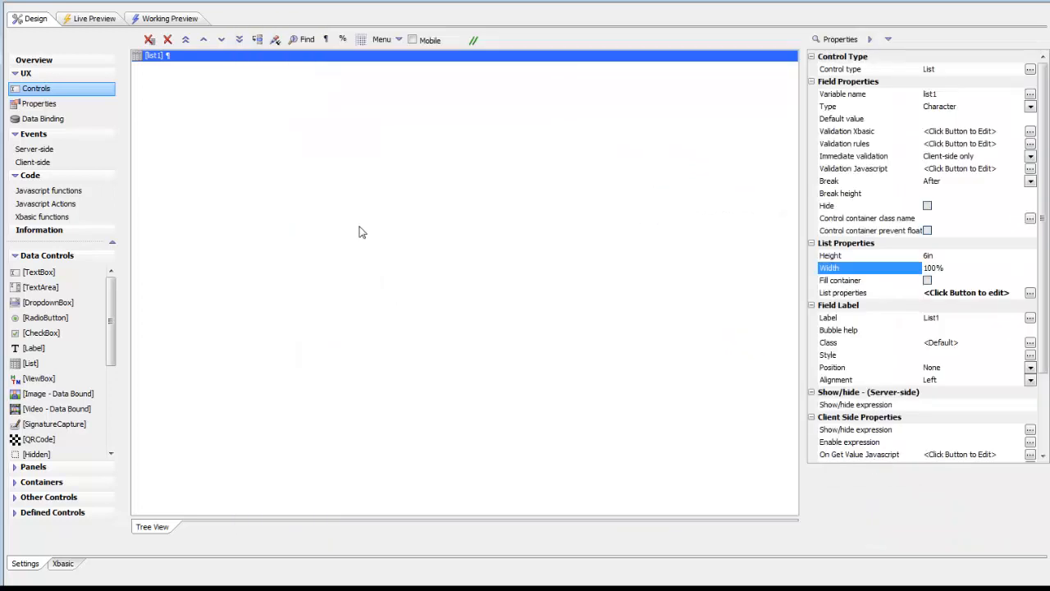
pyautogui.click(168, 20)
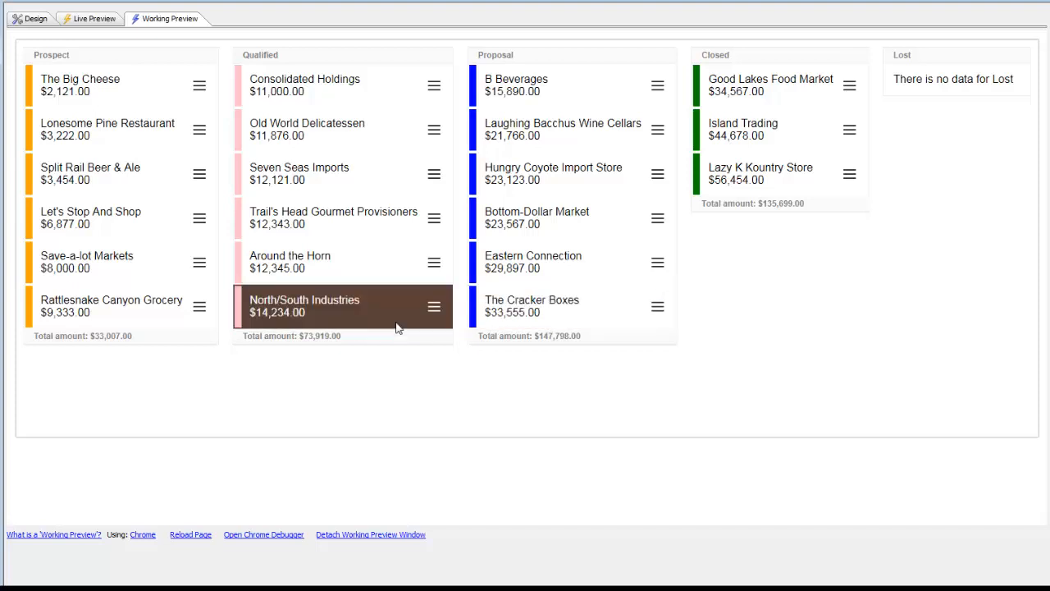
pyautogui.moveTo(432, 310); pyautogui.dragTo(654, 304)
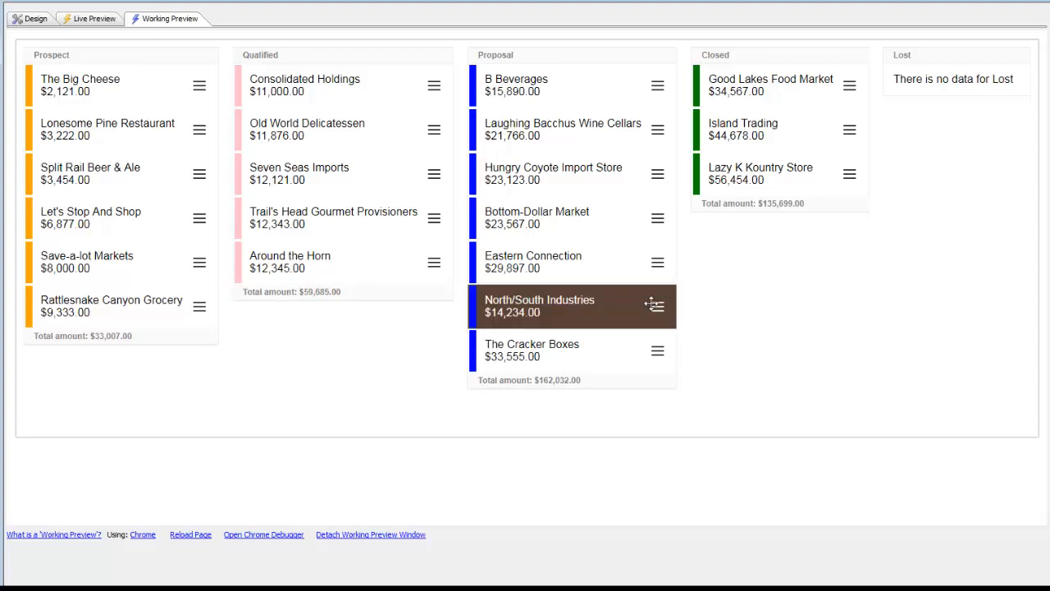